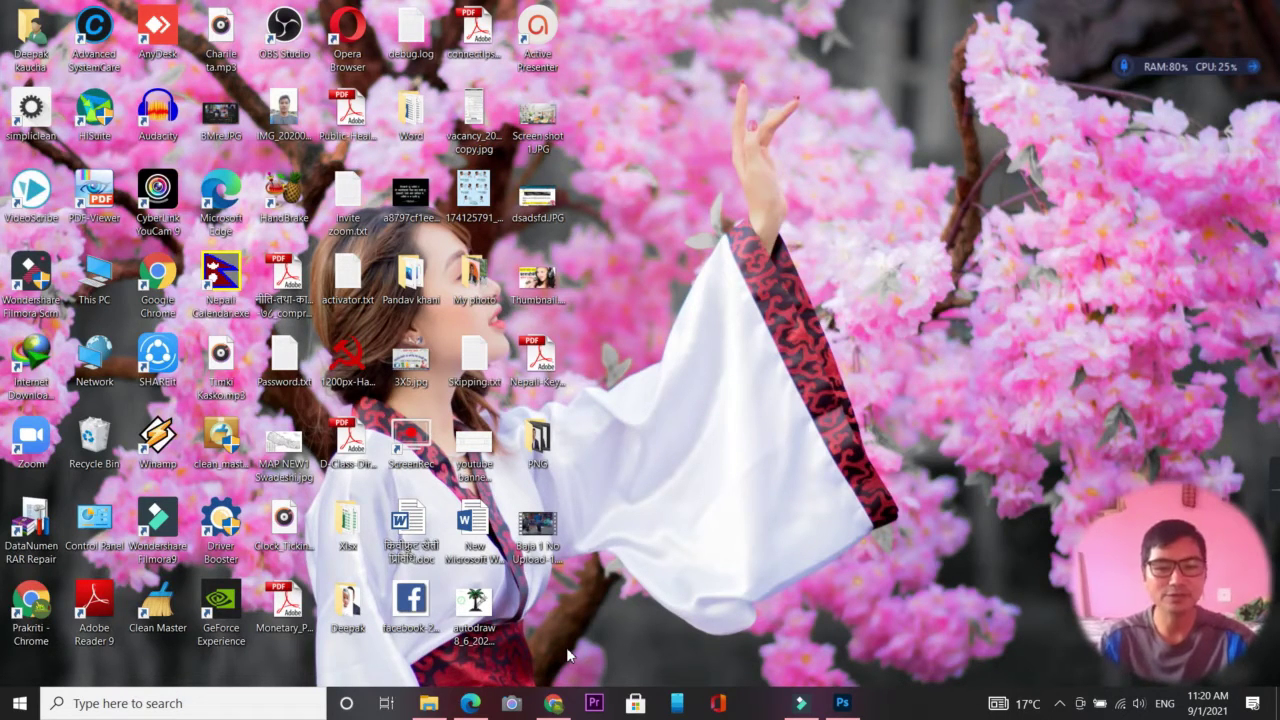
# - Switch to Chrome and search Google for "handbrake download"
pyautogui.click(555, 704)
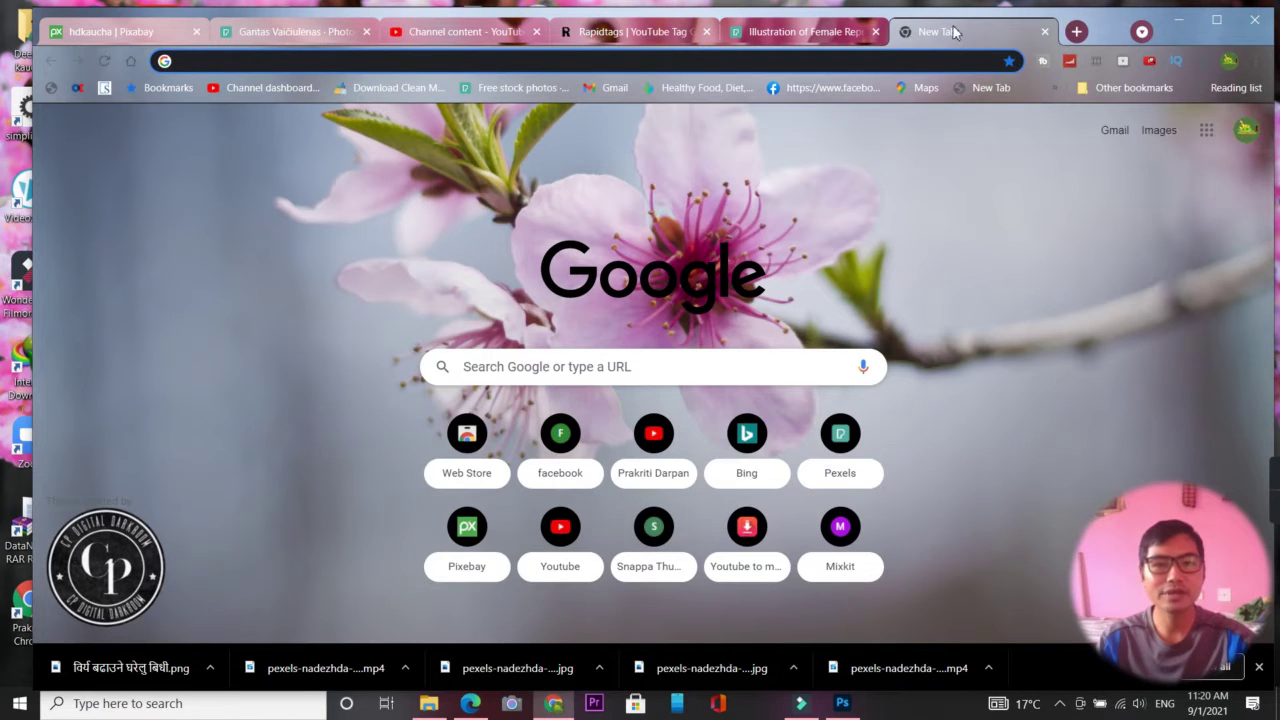
pyautogui.click(635, 373)
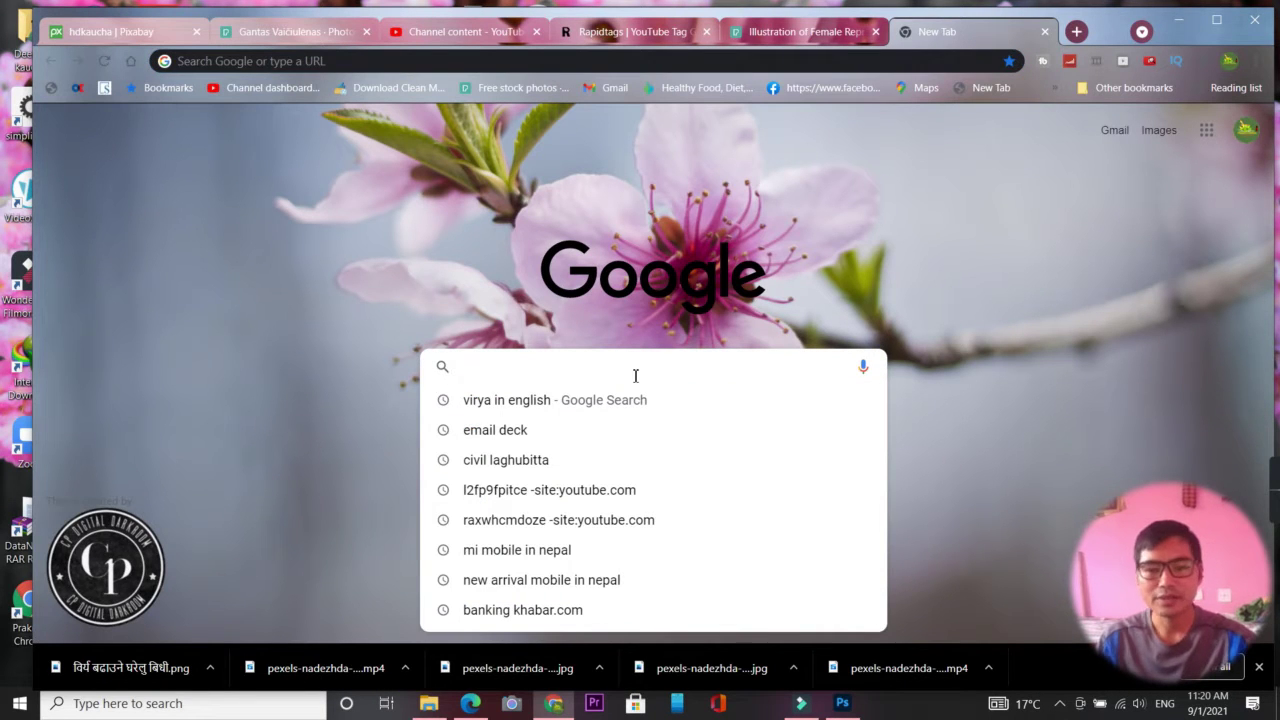
pyautogui.write('hand')
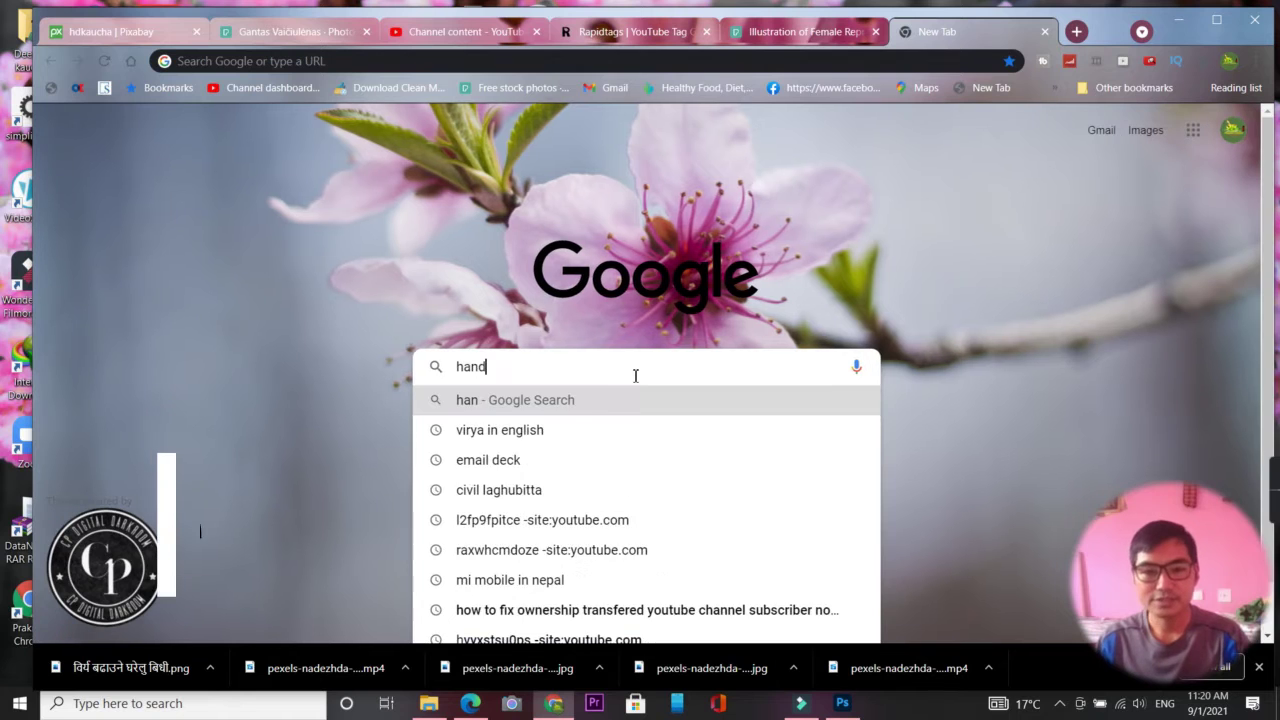
pyautogui.write('bra')
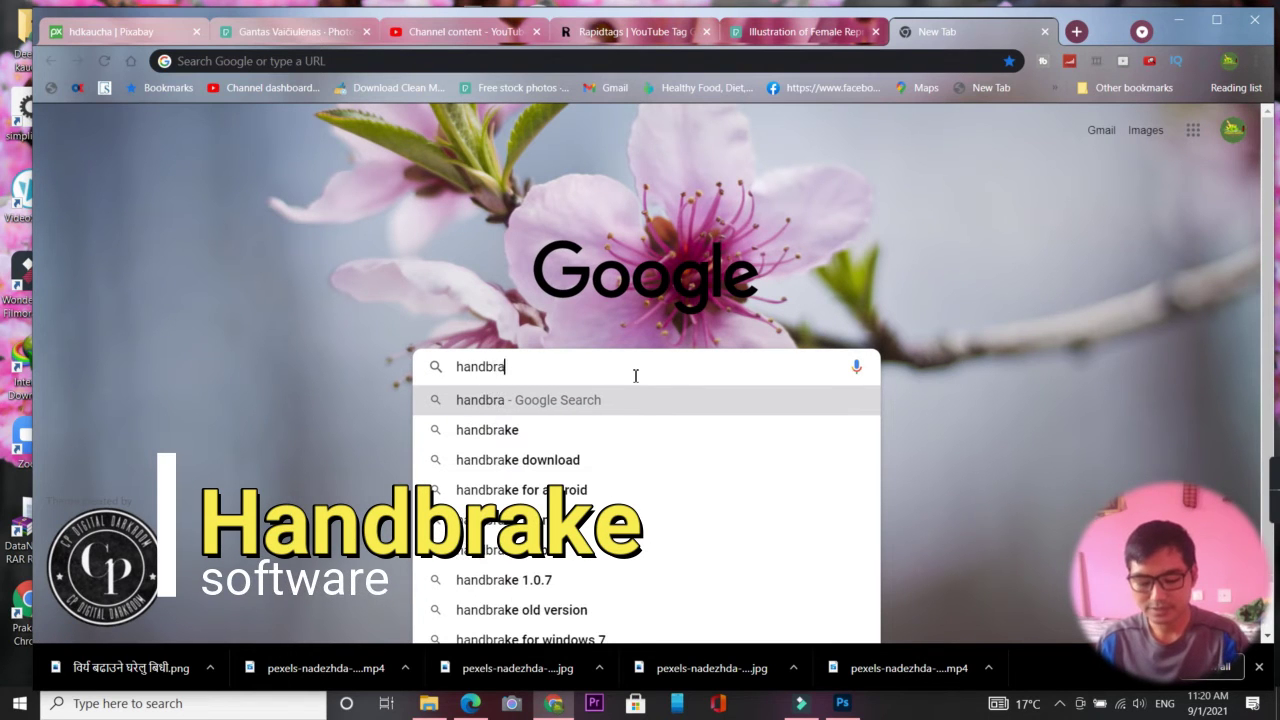
pyautogui.write('k')
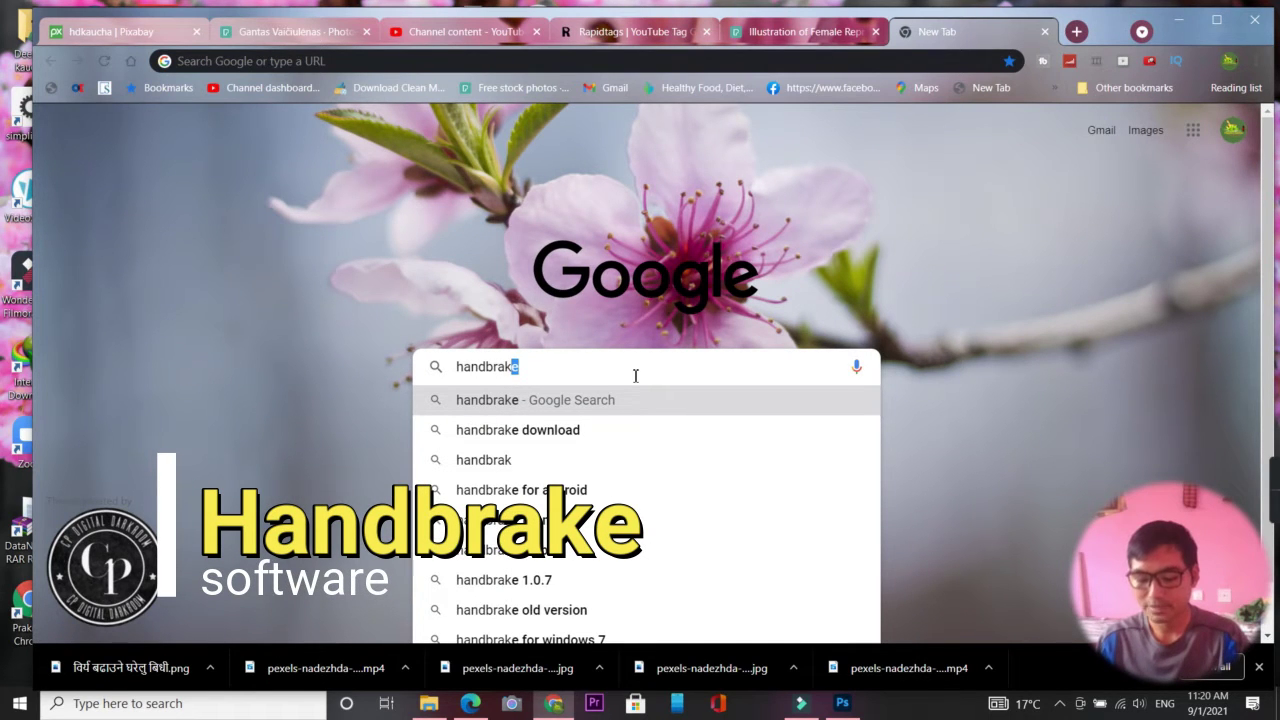
pyautogui.write('e')
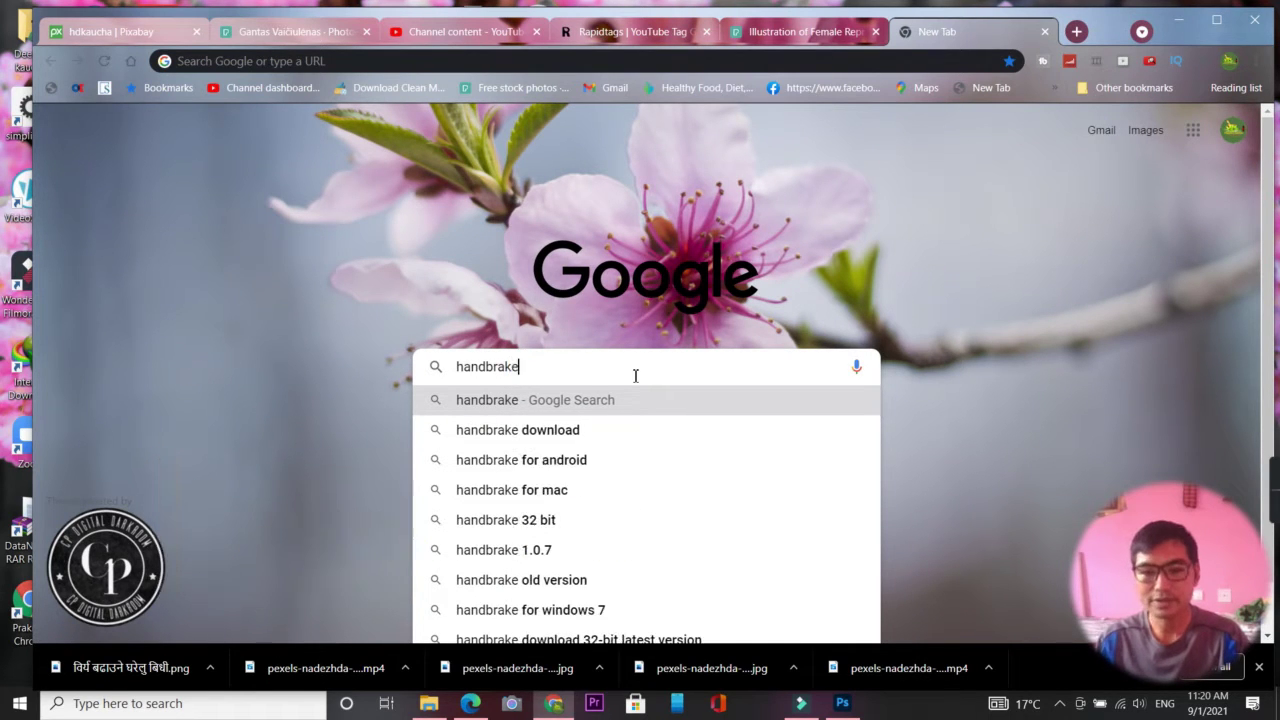
pyautogui.click(549, 430)
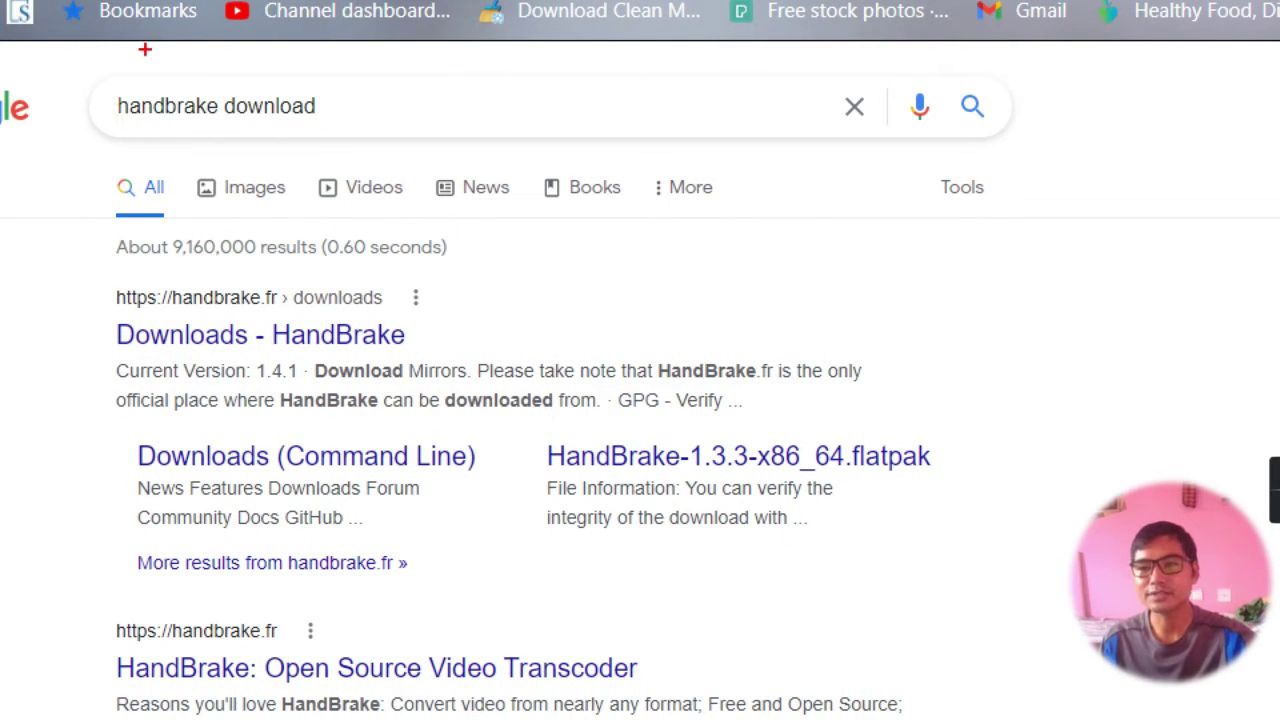
# - Open the official HandBrake downloads page from the handbrake.fr search result
pyautogui.moveTo(86, 94); pyautogui.dragTo(424, 140)
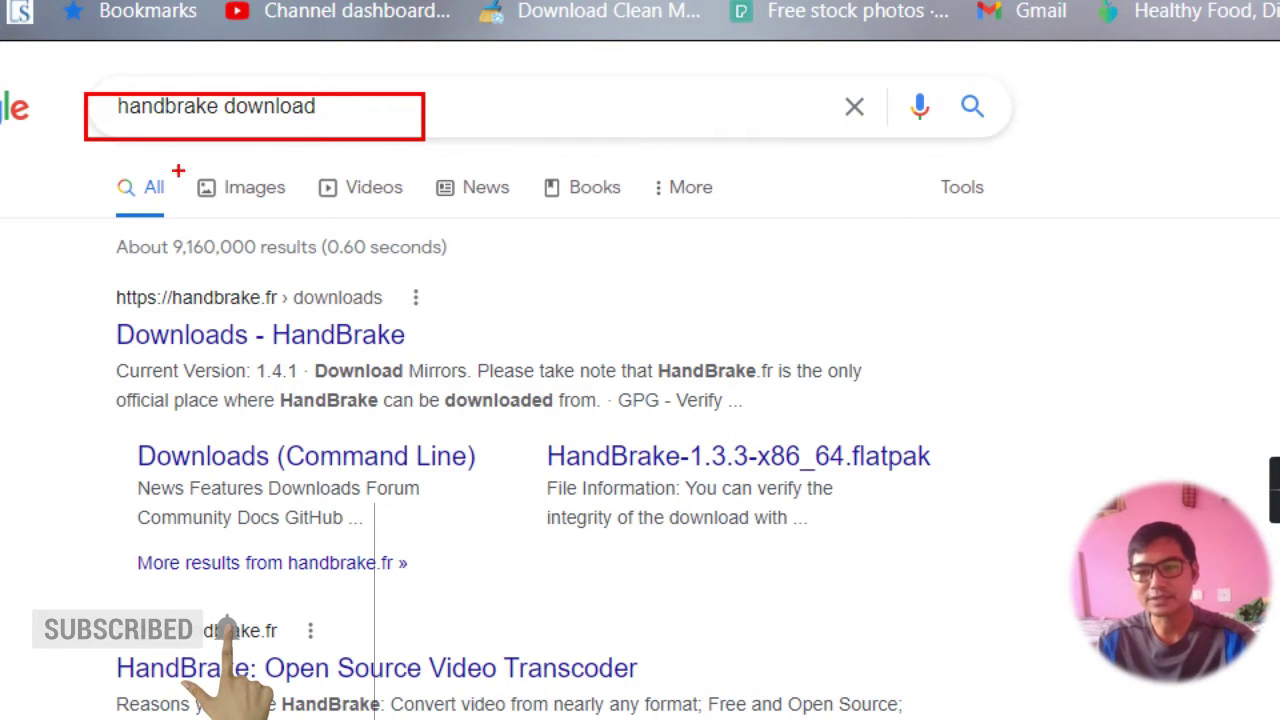
pyautogui.moveTo(98, 279); pyautogui.dragTo(318, 378)
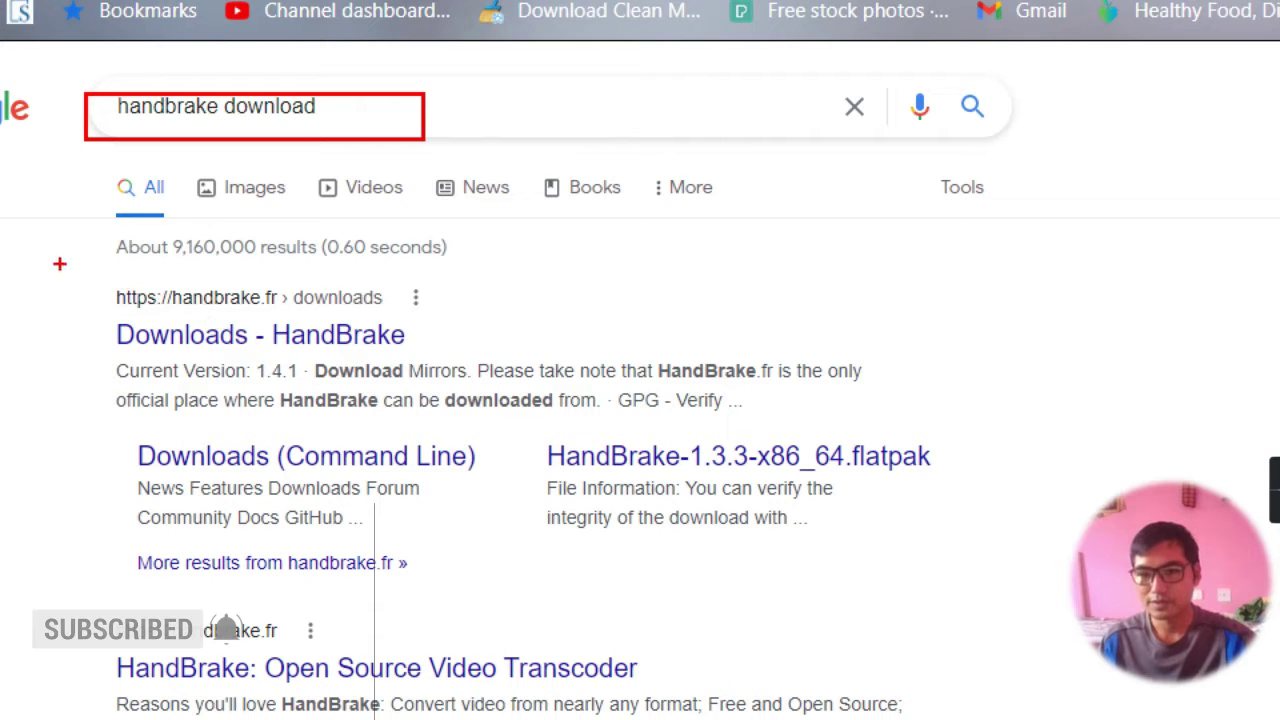
pyautogui.moveTo(90, 281)
pyautogui.mouseDown()
pyautogui.moveTo(388, 377)
pyautogui.moveTo(522, 378)
pyautogui.moveTo(851, 452)
pyautogui.moveTo(943, 458)
pyautogui.moveTo(1007, 525)
pyautogui.moveTo(985, 568)
pyautogui.mouseUp()
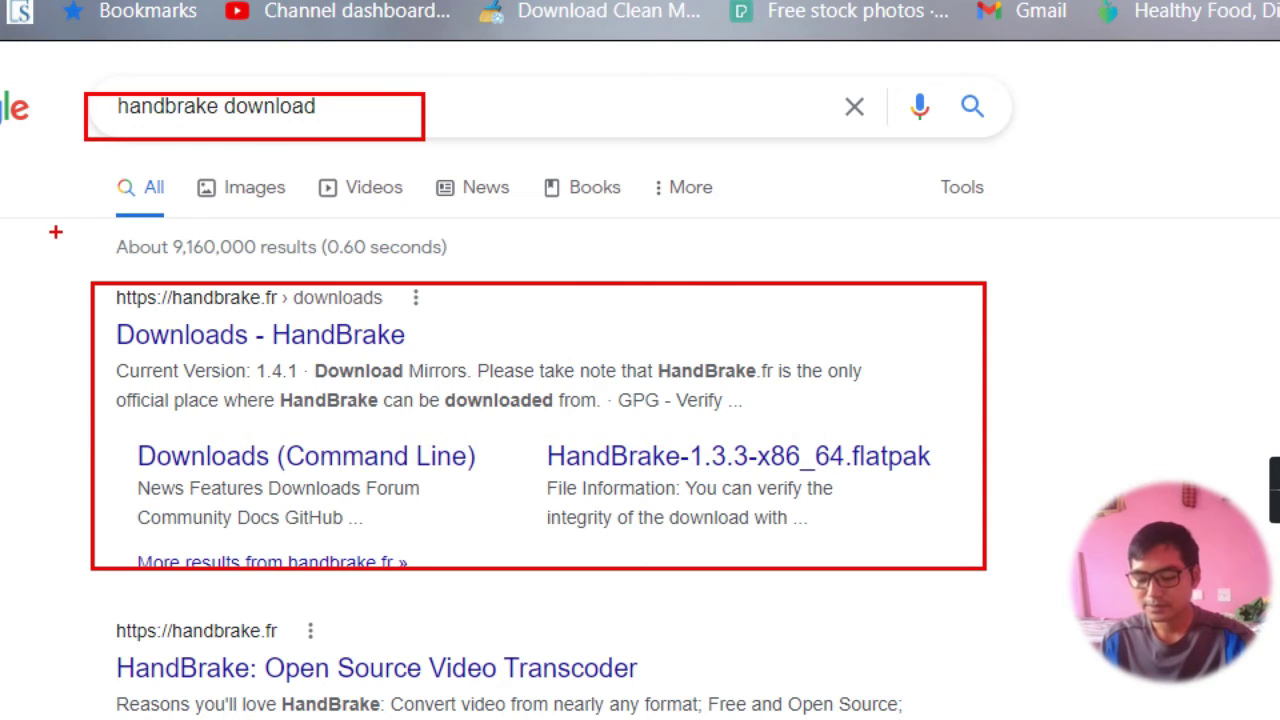
pyautogui.press('Escape')
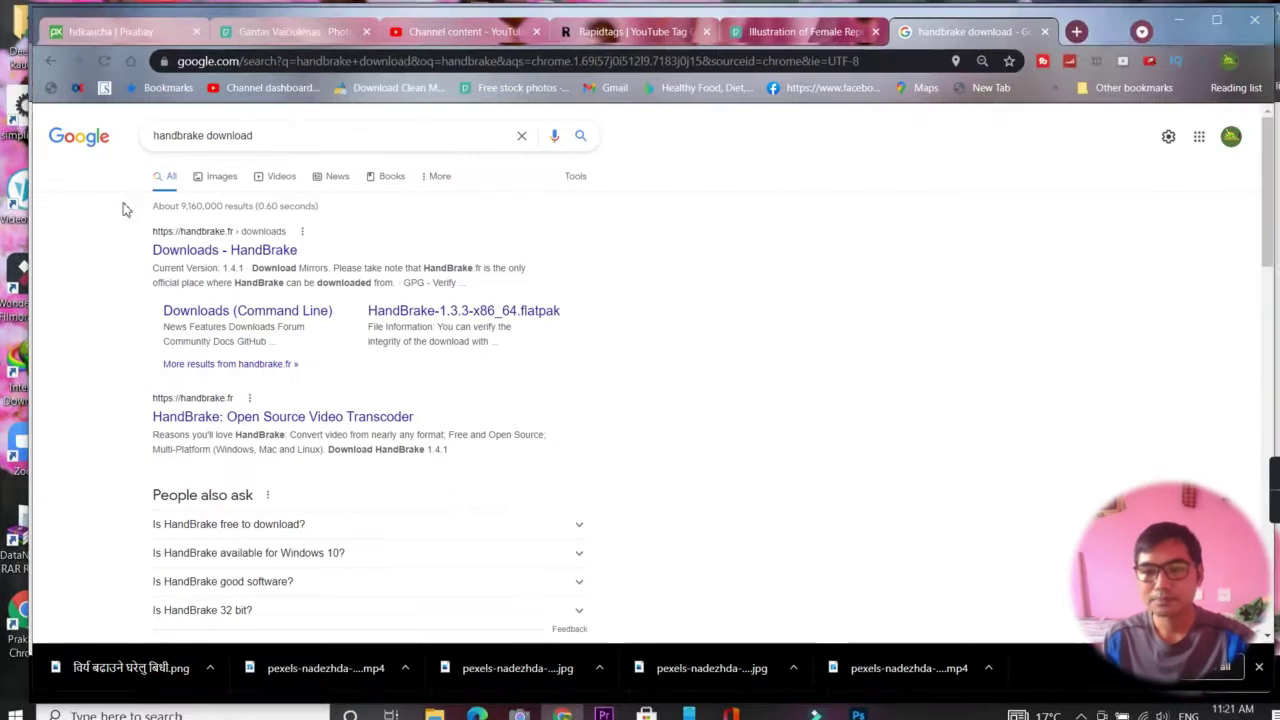
pyautogui.click(217, 254)
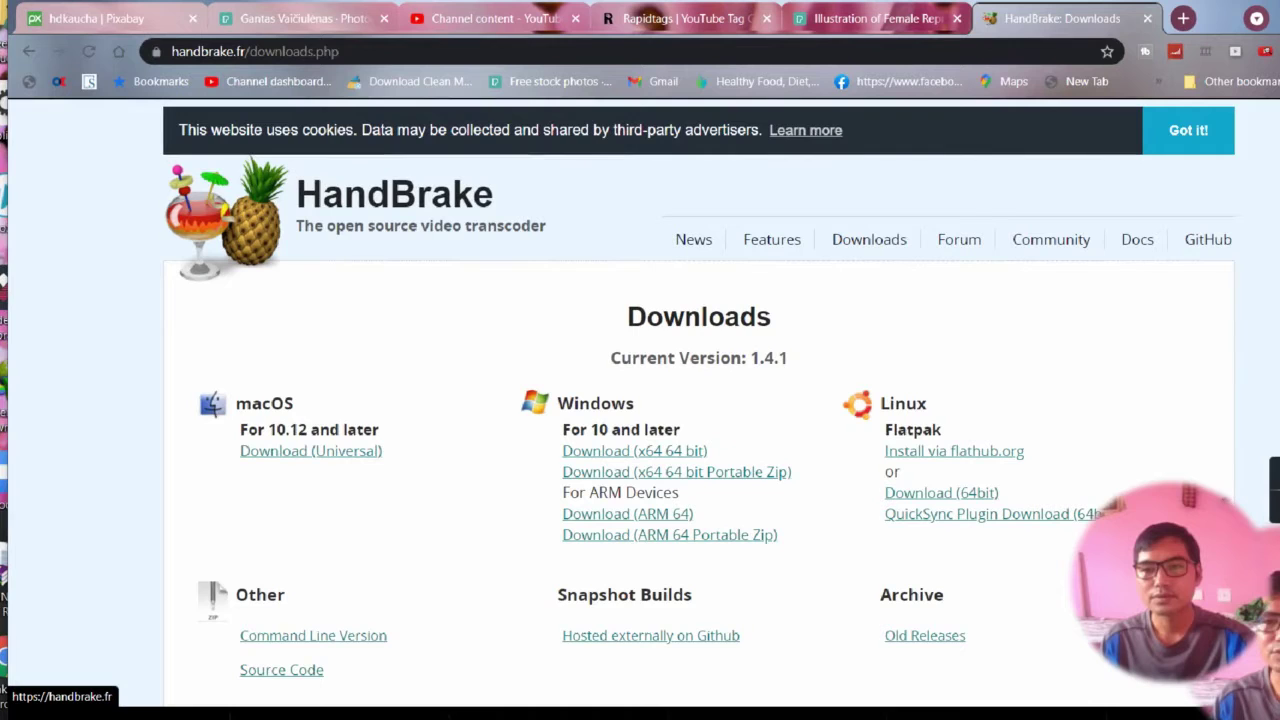
pyautogui.moveTo(149, 159)
pyautogui.mouseDown()
pyautogui.moveTo(472, 287)
pyautogui.moveTo(577, 286)
pyautogui.mouseUp()
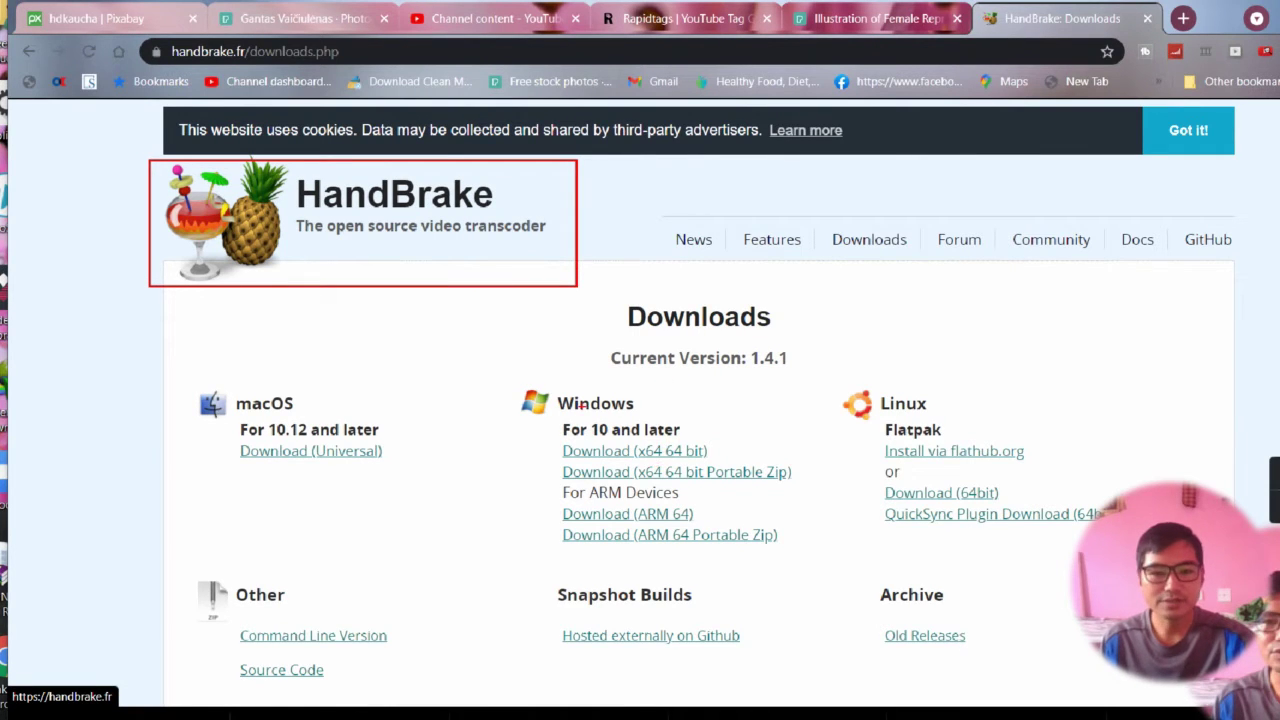
pyautogui.moveTo(518, 382); pyautogui.dragTo(781, 576)
pyautogui.moveTo(848, 383)
pyautogui.mouseDown()
pyautogui.moveTo(932, 436)
pyautogui.moveTo(1022, 550)
pyautogui.mouseUp()
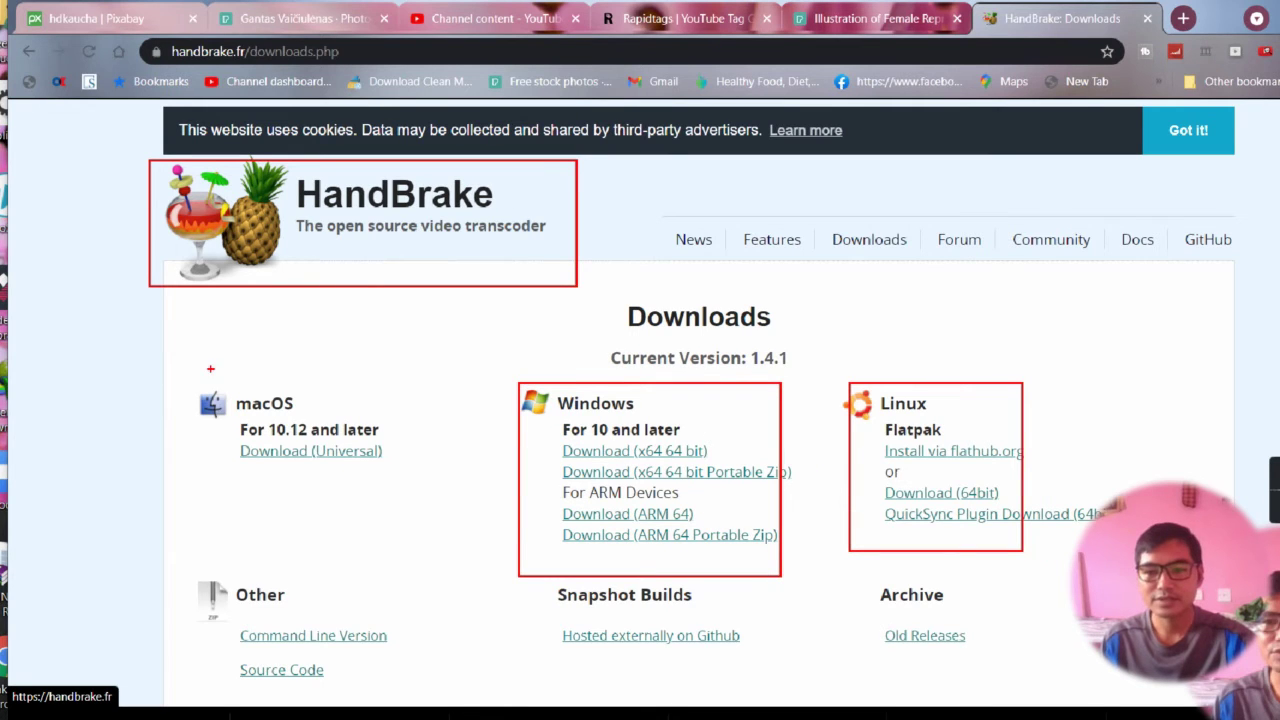
pyautogui.moveTo(196, 374); pyautogui.dragTo(446, 495)
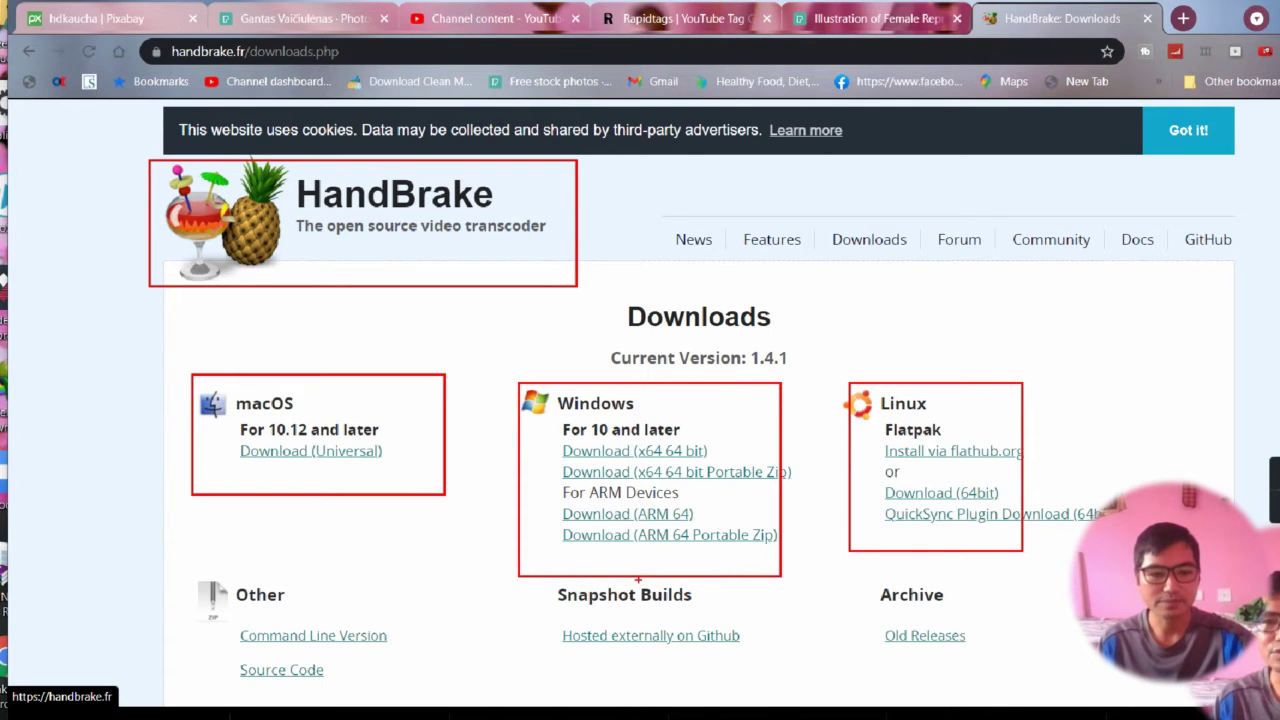
pyautogui.hotkey('ctrl', 'z')
pyautogui.hotkey('ctrl', 'z')
pyautogui.hotkey('ctrl', 'z')
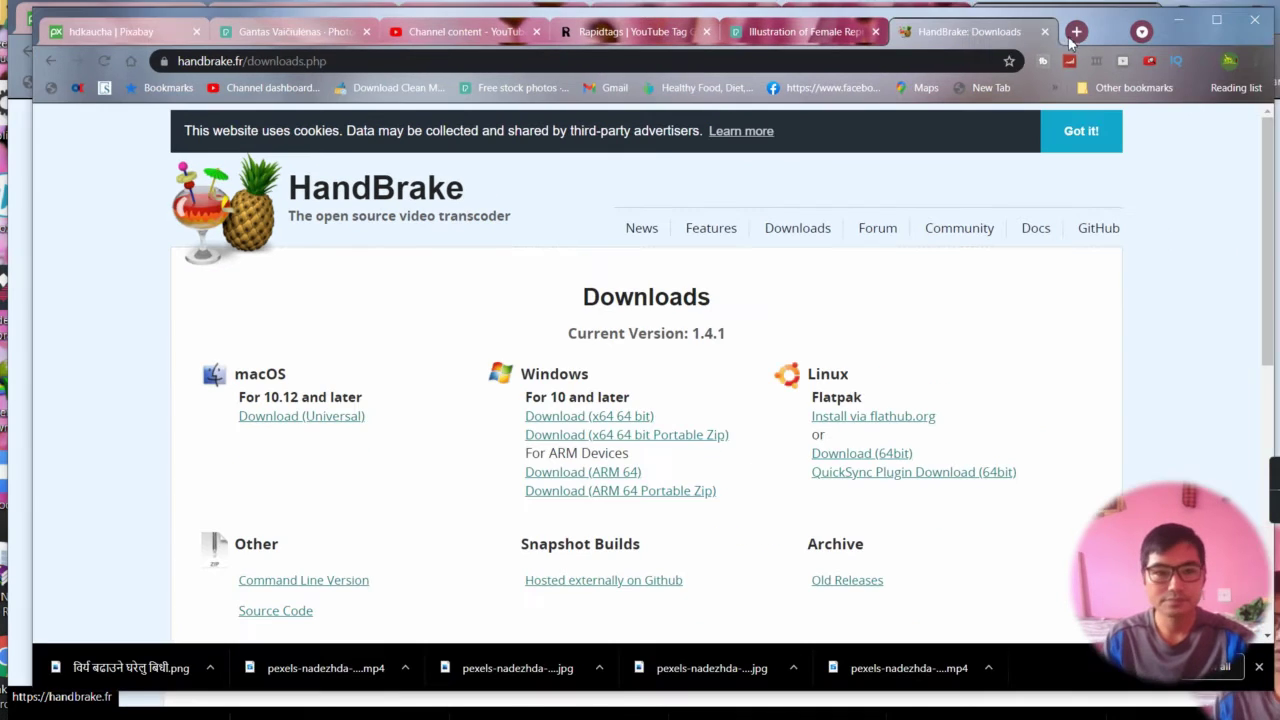
# - Minimize the browser, launch HandBrake from the desktop and choose to open a single video file as the source
pyautogui.click(1181, 22)
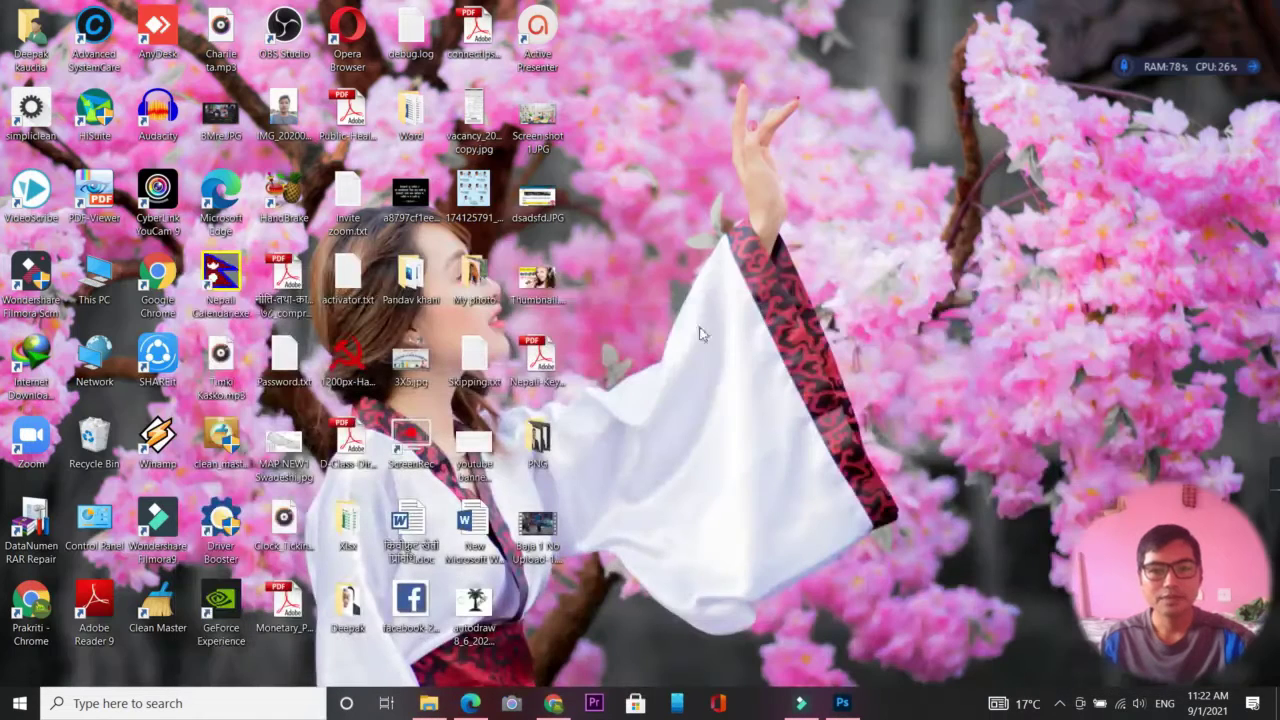
pyautogui.doubleClick(301, 197)
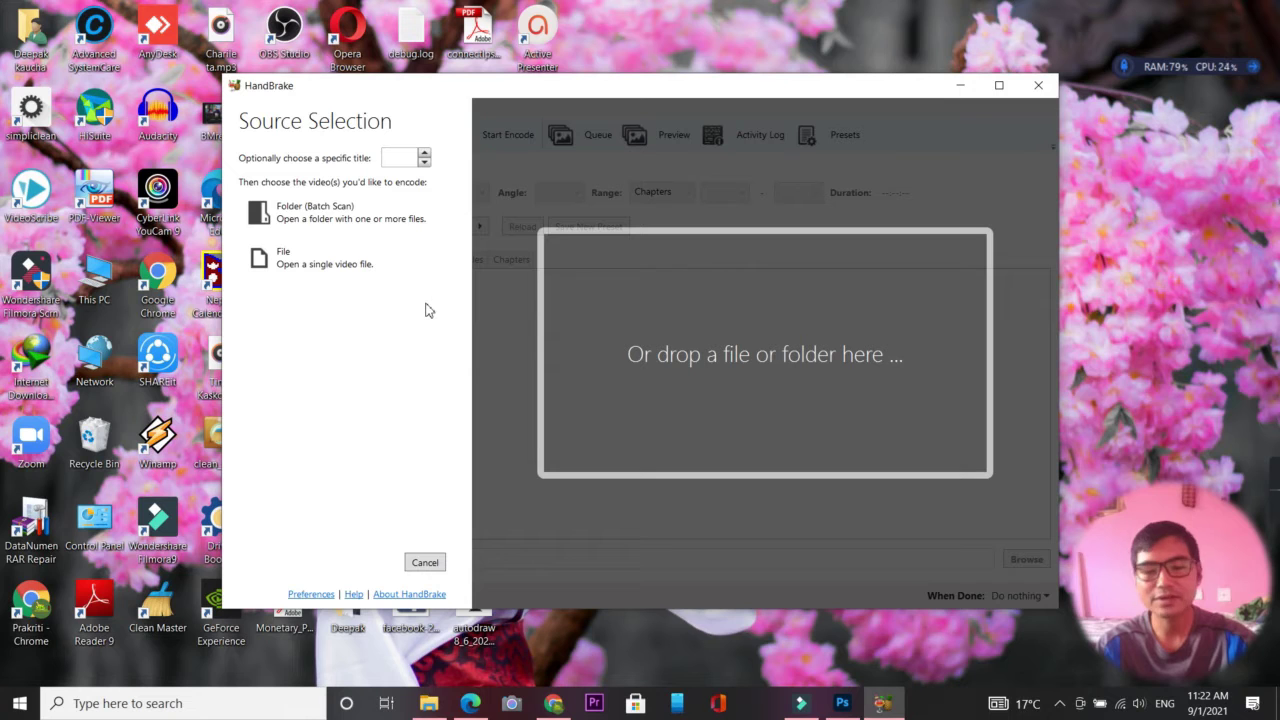
pyautogui.click(340, 264)
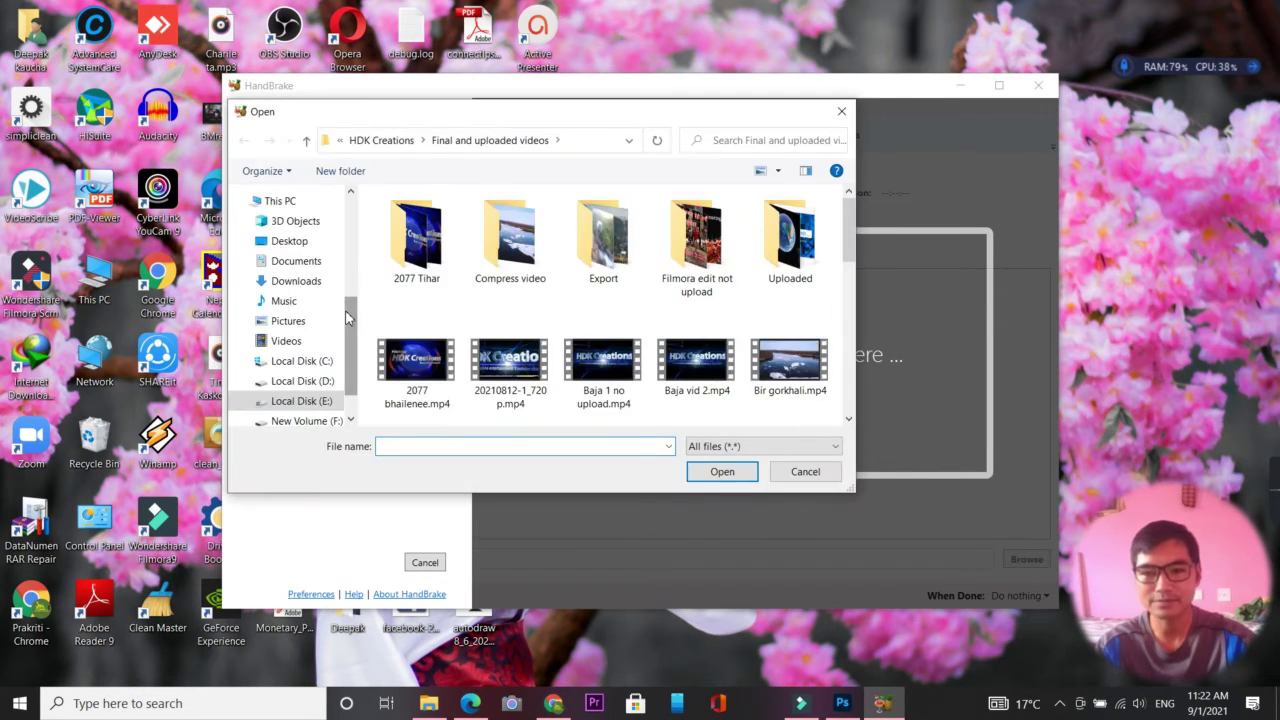
# - Examine the file size of Baja 1 no upload.mp4 in its file properties
pyautogui.click(601, 373)
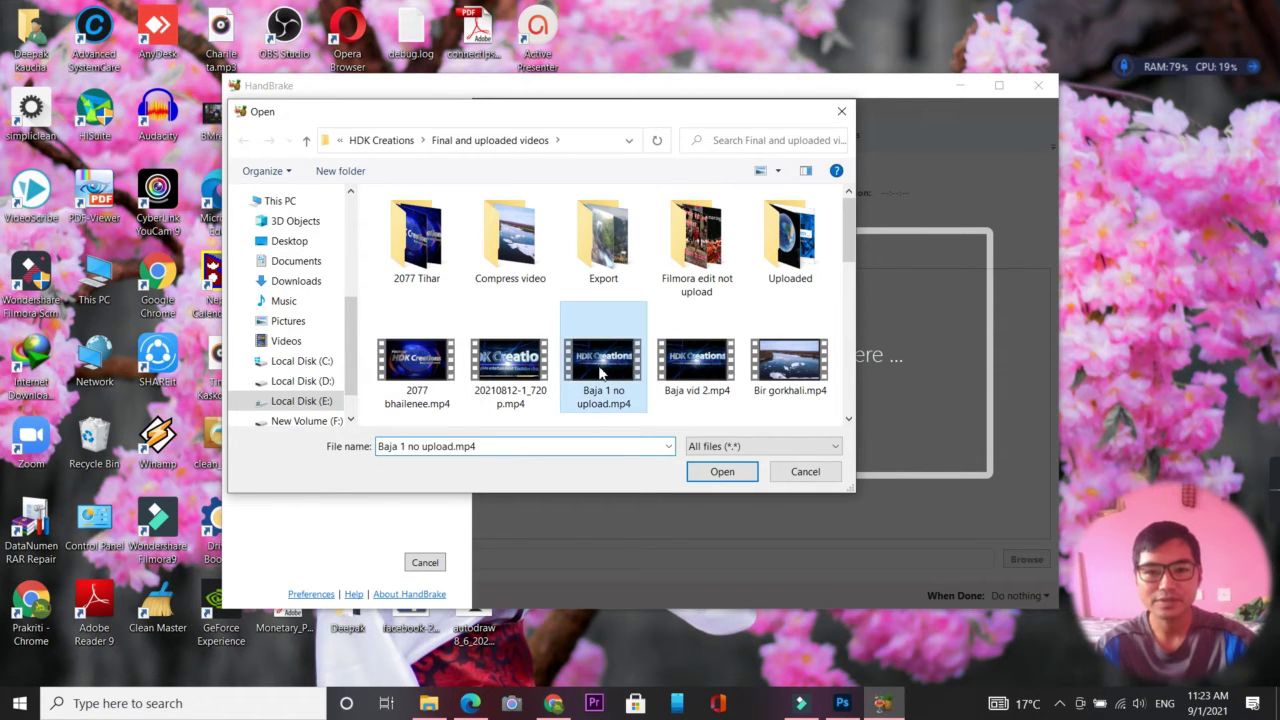
pyautogui.rightClick(598, 365)
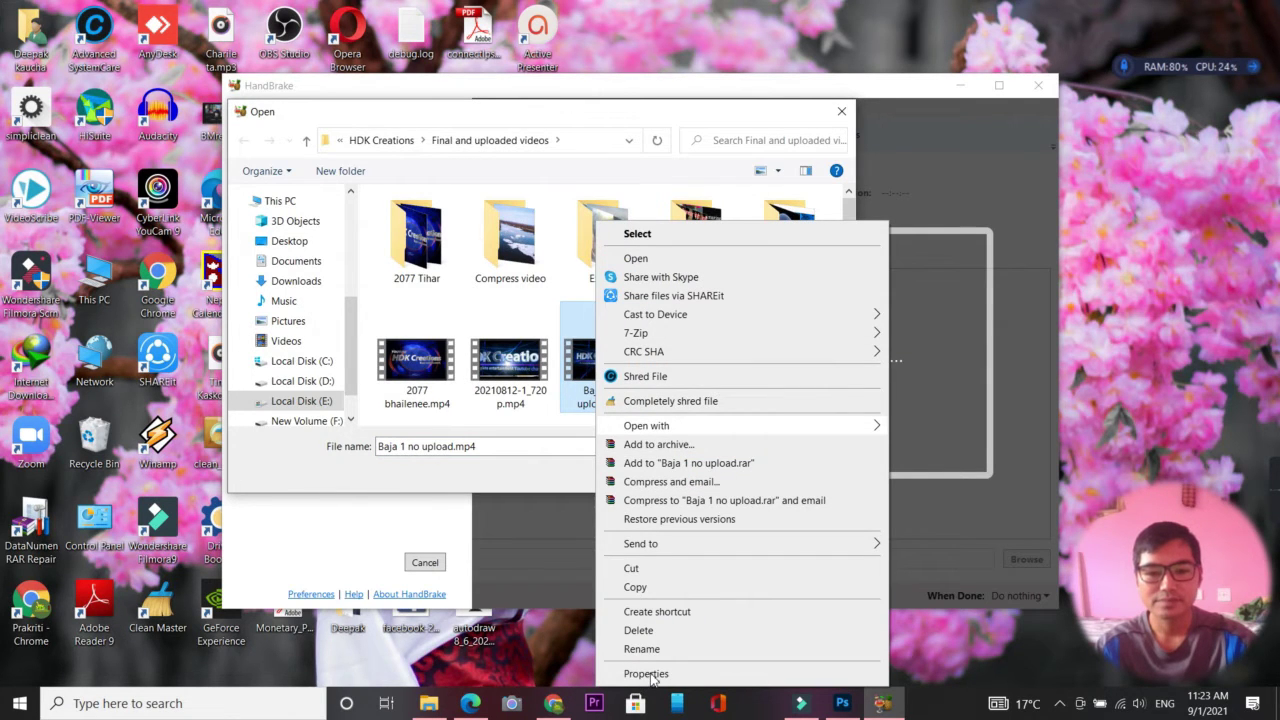
pyautogui.click(646, 674)
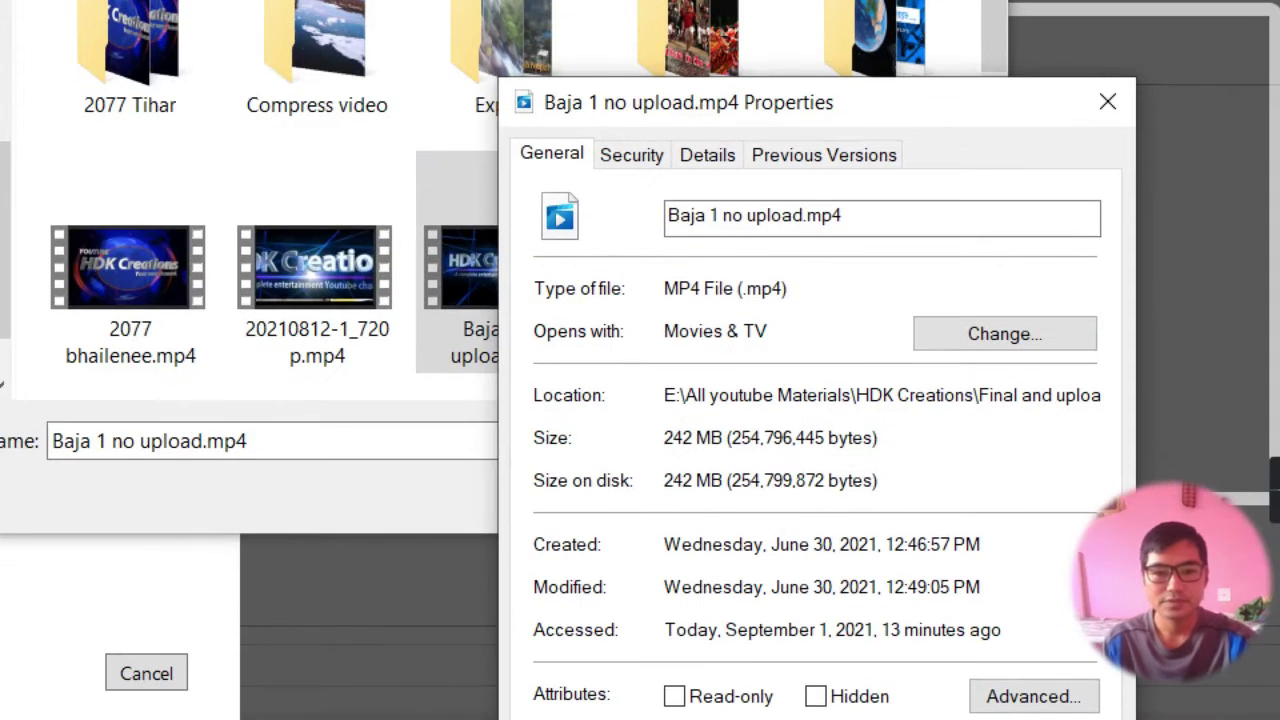
pyautogui.moveTo(623, 424); pyautogui.dragTo(922, 495)
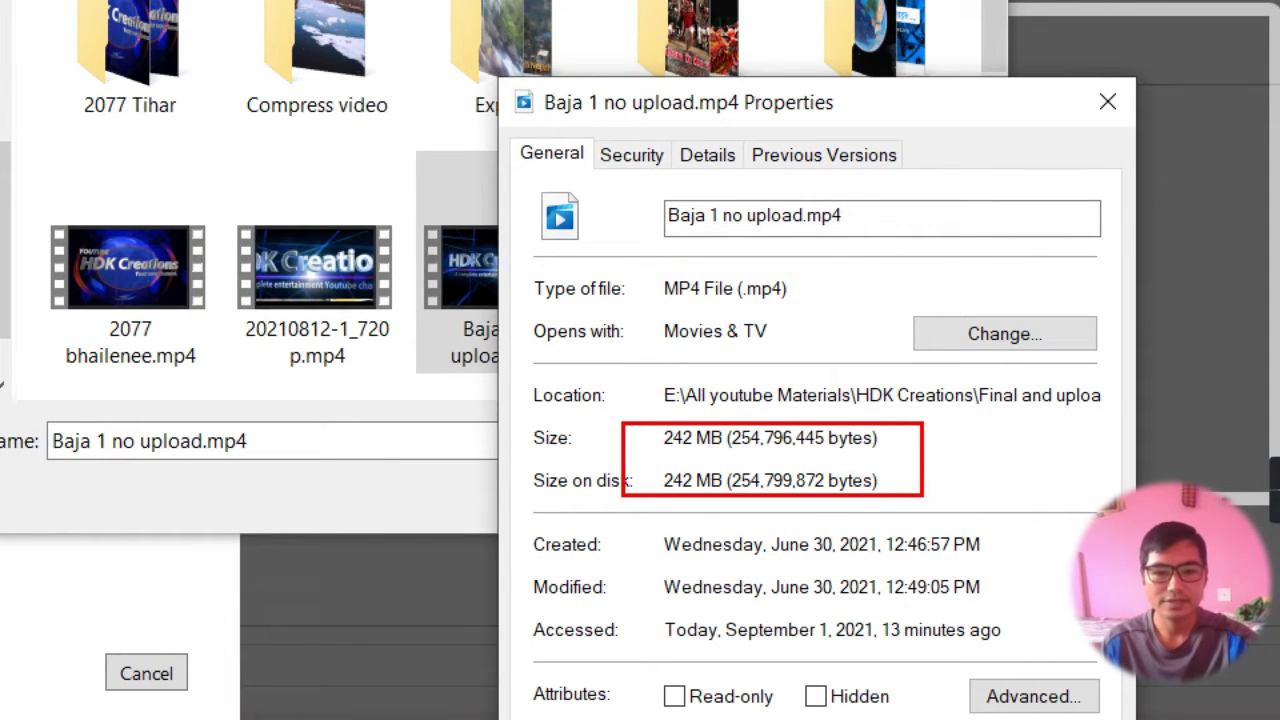
pyautogui.press('Escape')
# - Load Baja 1 no upload.mp4 as the source video and show the list of preset categories
pyautogui.click(588, 374)
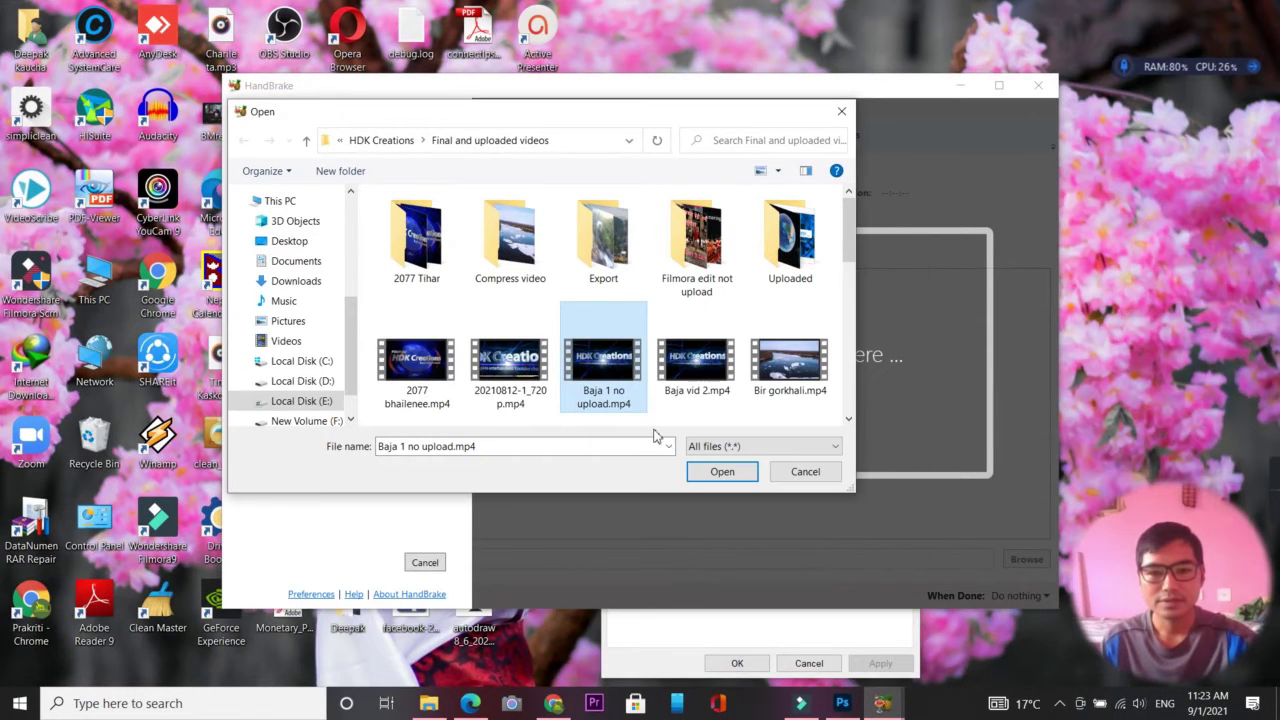
pyautogui.click(720, 472)
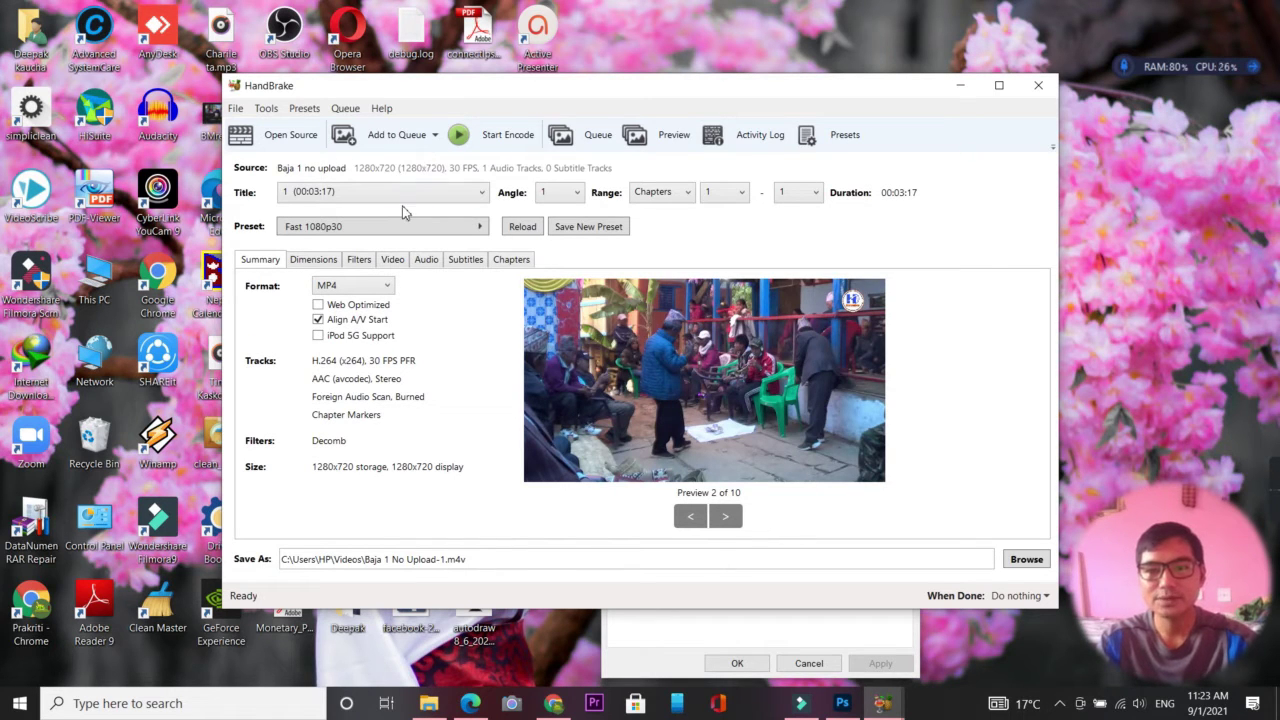
pyautogui.click(852, 140)
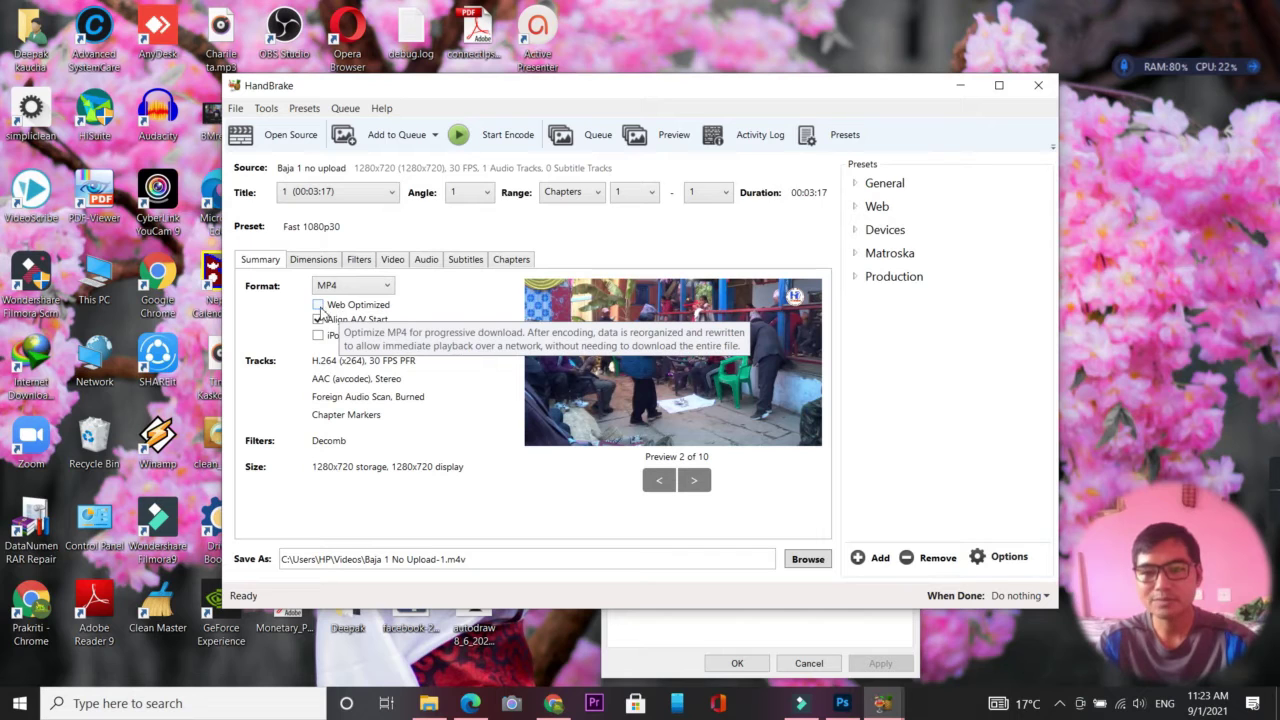
# - Enable Web Optimized for the MP4 output and set the video framerate to 25 FPS
pyautogui.click(318, 306)
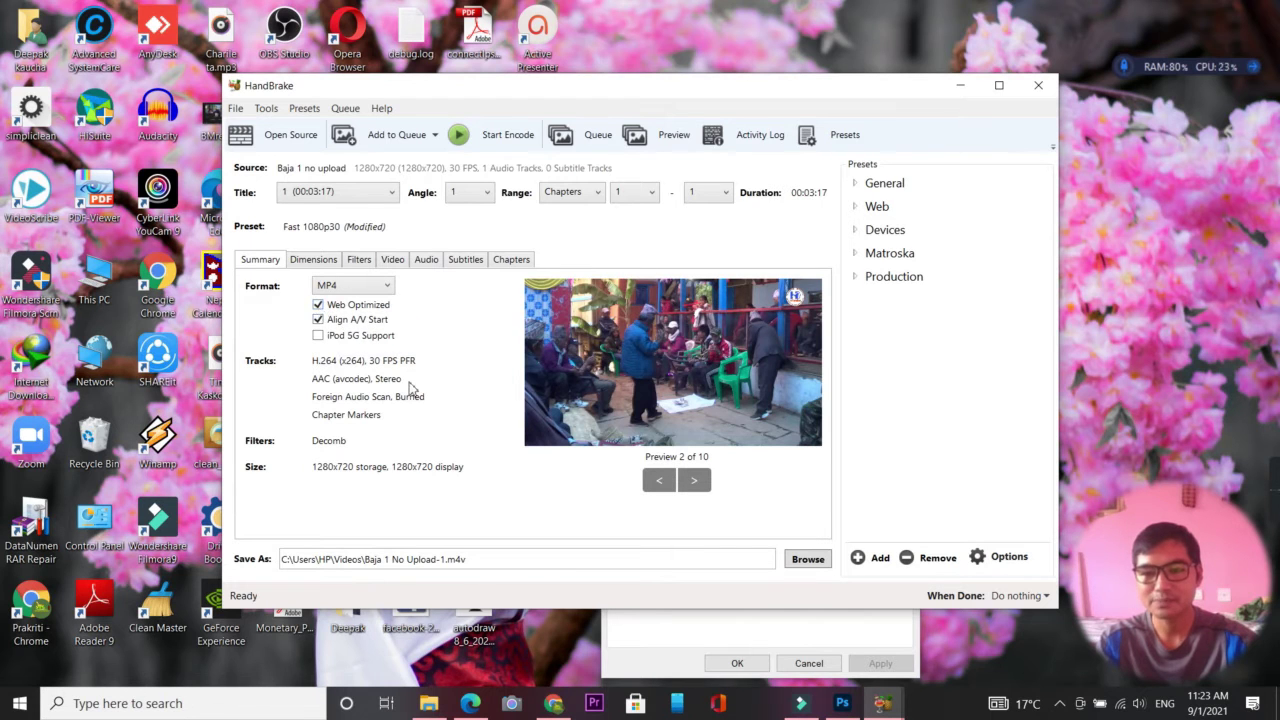
pyautogui.click(328, 262)
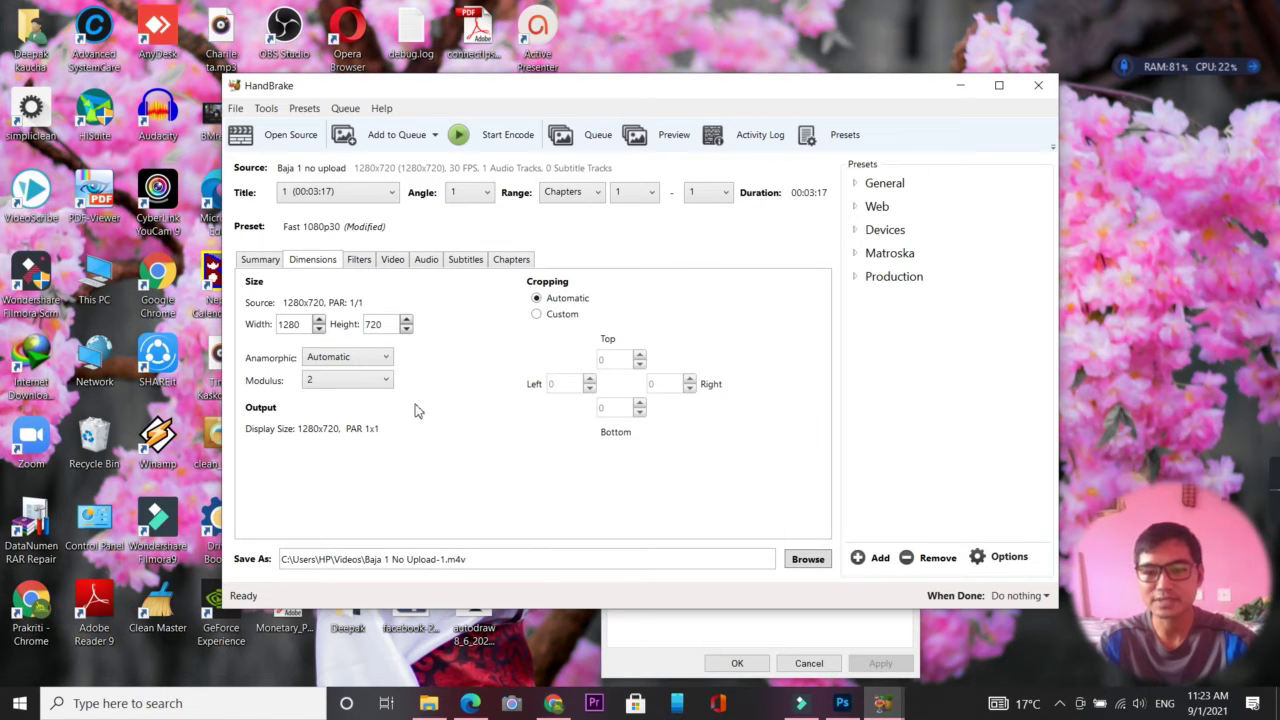
pyautogui.click(360, 262)
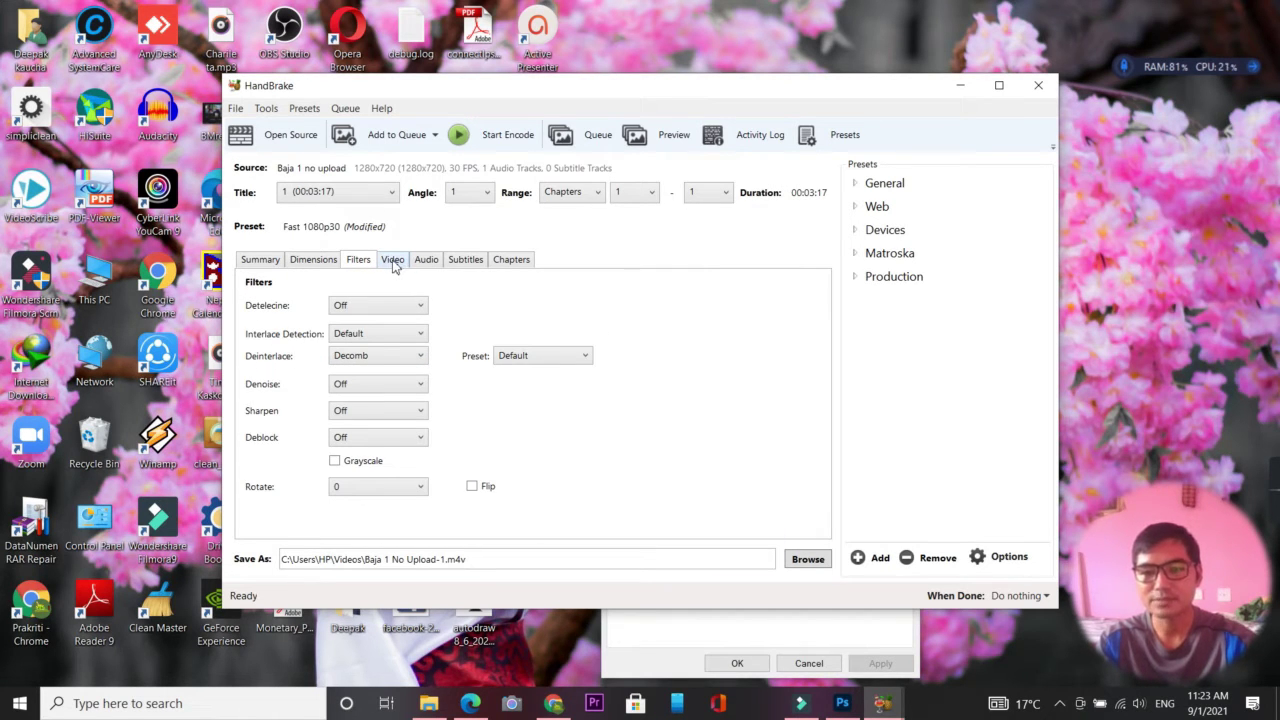
pyautogui.click(393, 262)
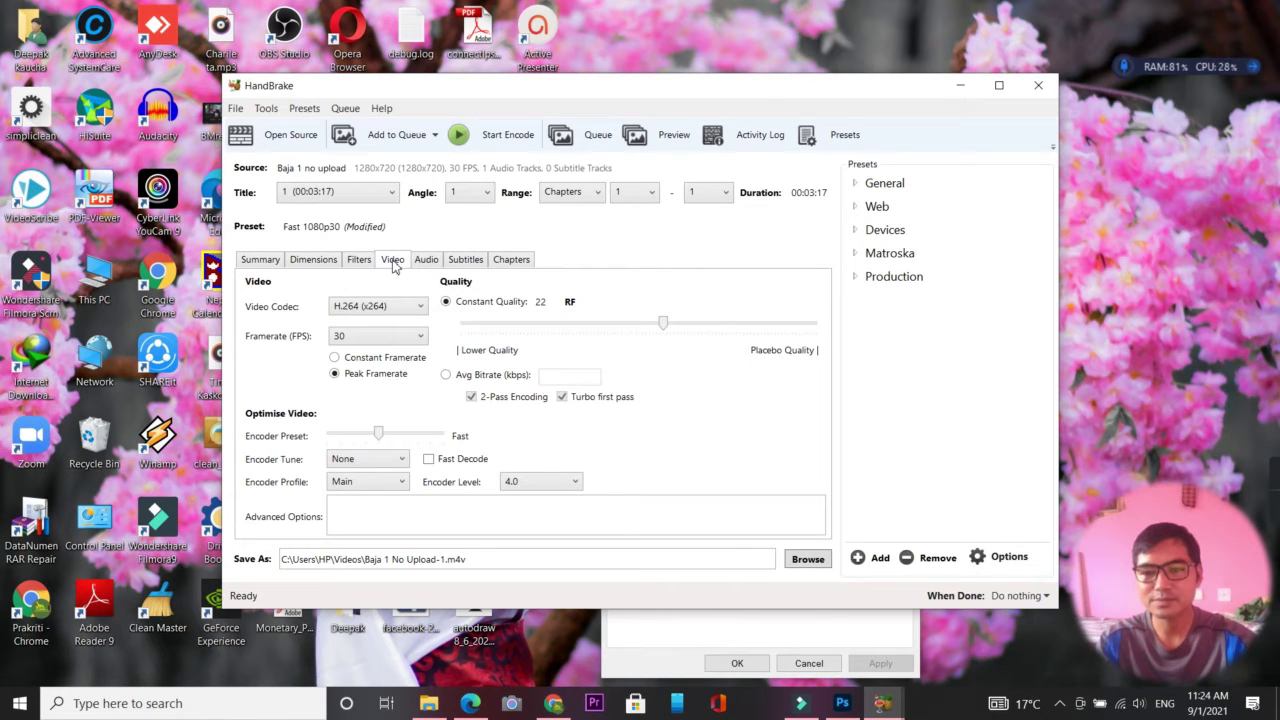
pyautogui.click(414, 338)
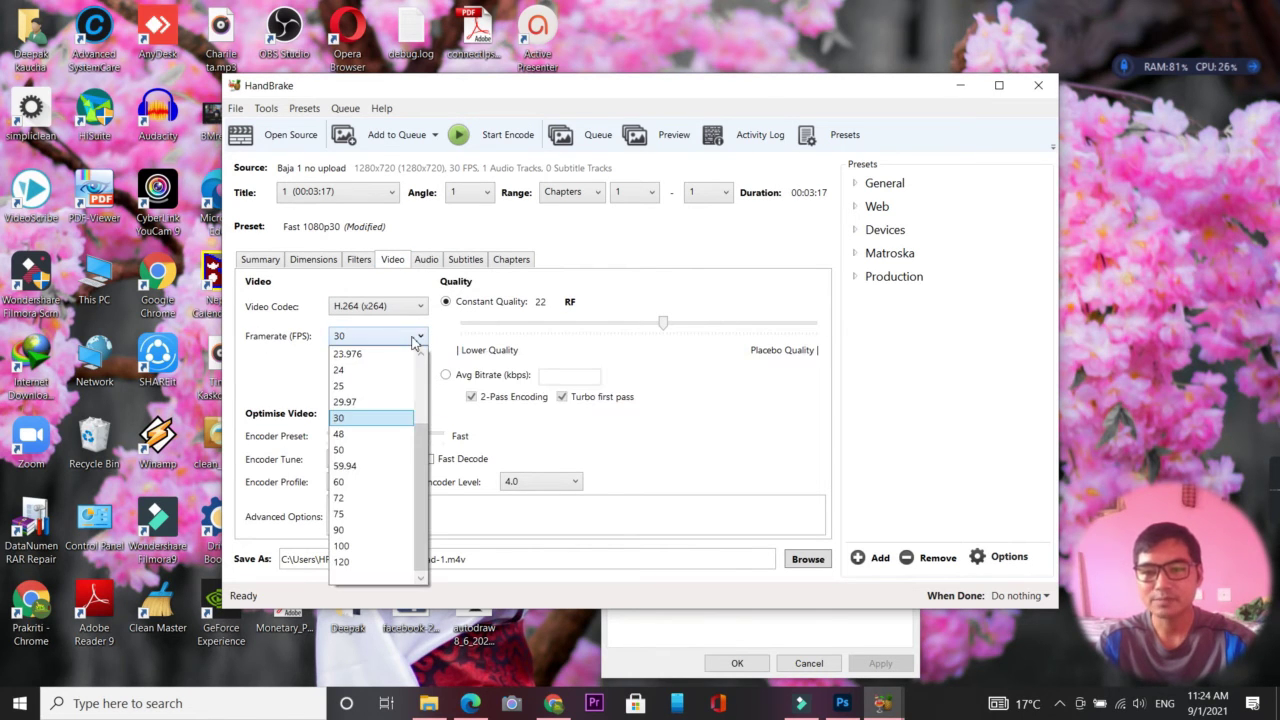
pyautogui.click(364, 388)
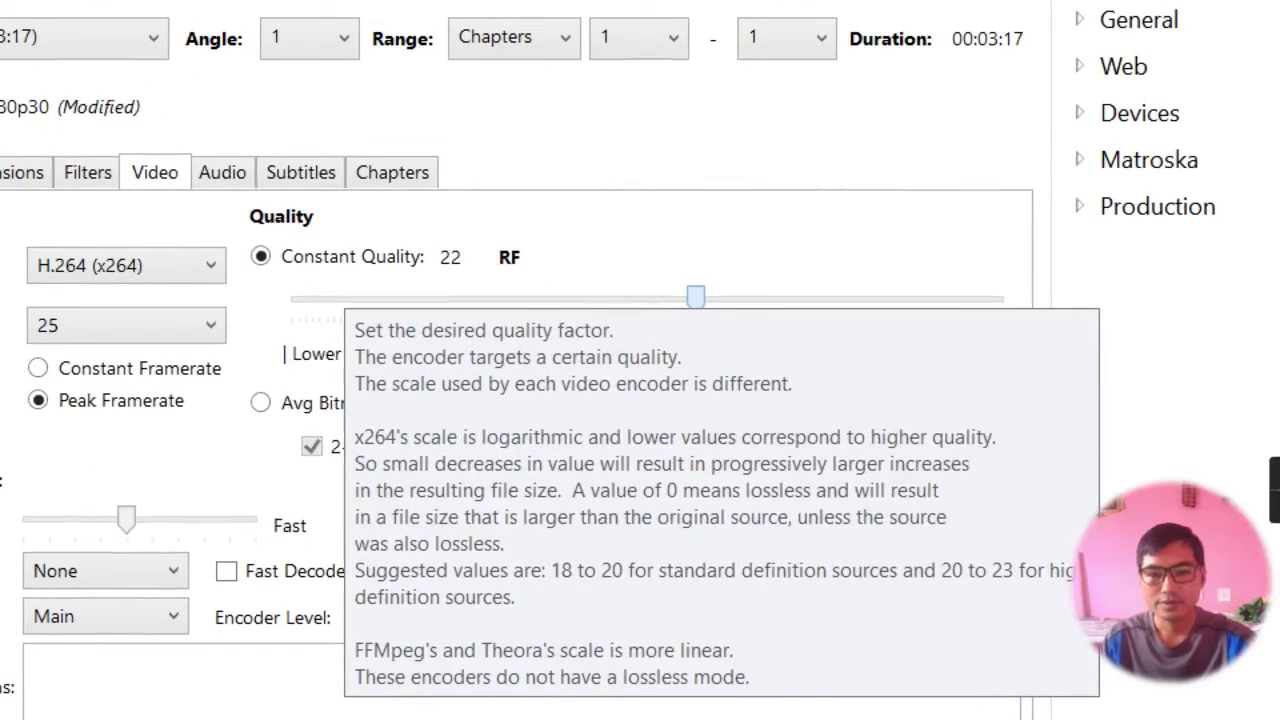
pyautogui.moveTo(356, 551)
pyautogui.mouseDown()
pyautogui.moveTo(538, 622)
pyautogui.moveTo(866, 622)
pyautogui.moveTo(996, 598)
pyautogui.moveTo(1072, 622)
pyautogui.mouseUp()
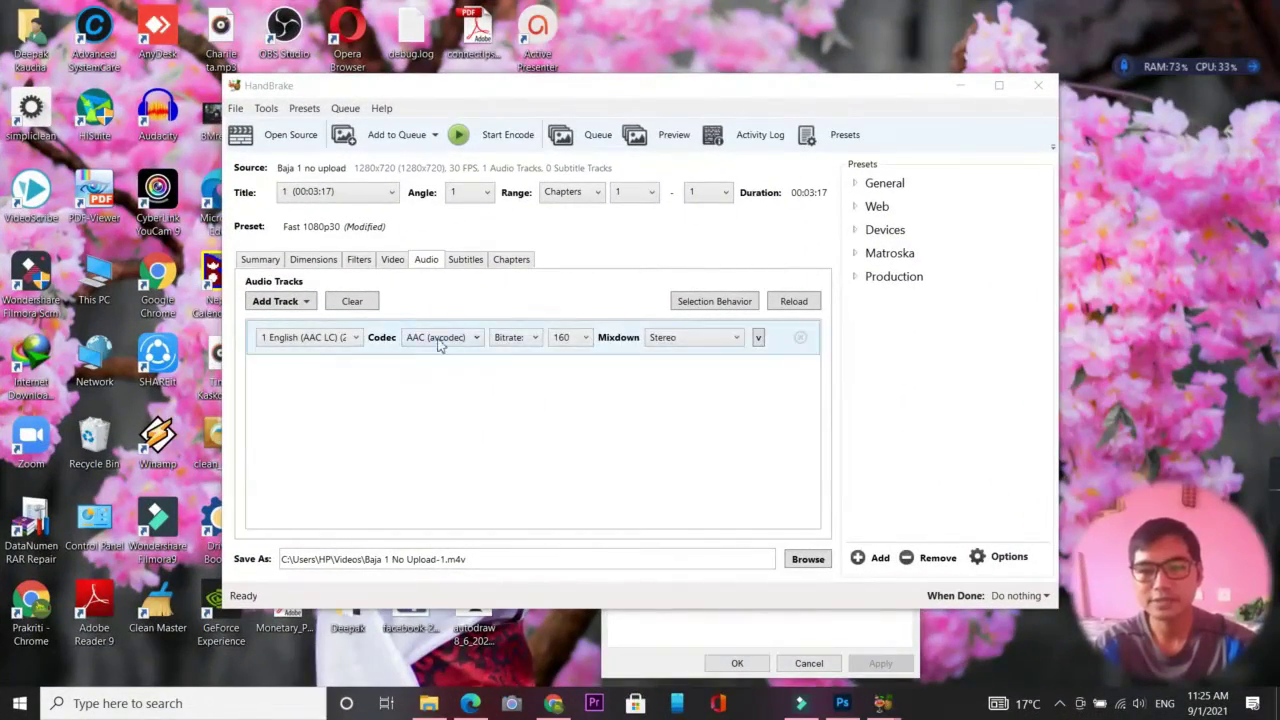
# - Choose 160 as the bitrate of the English AAC audio track
pyautogui.click(588, 344)
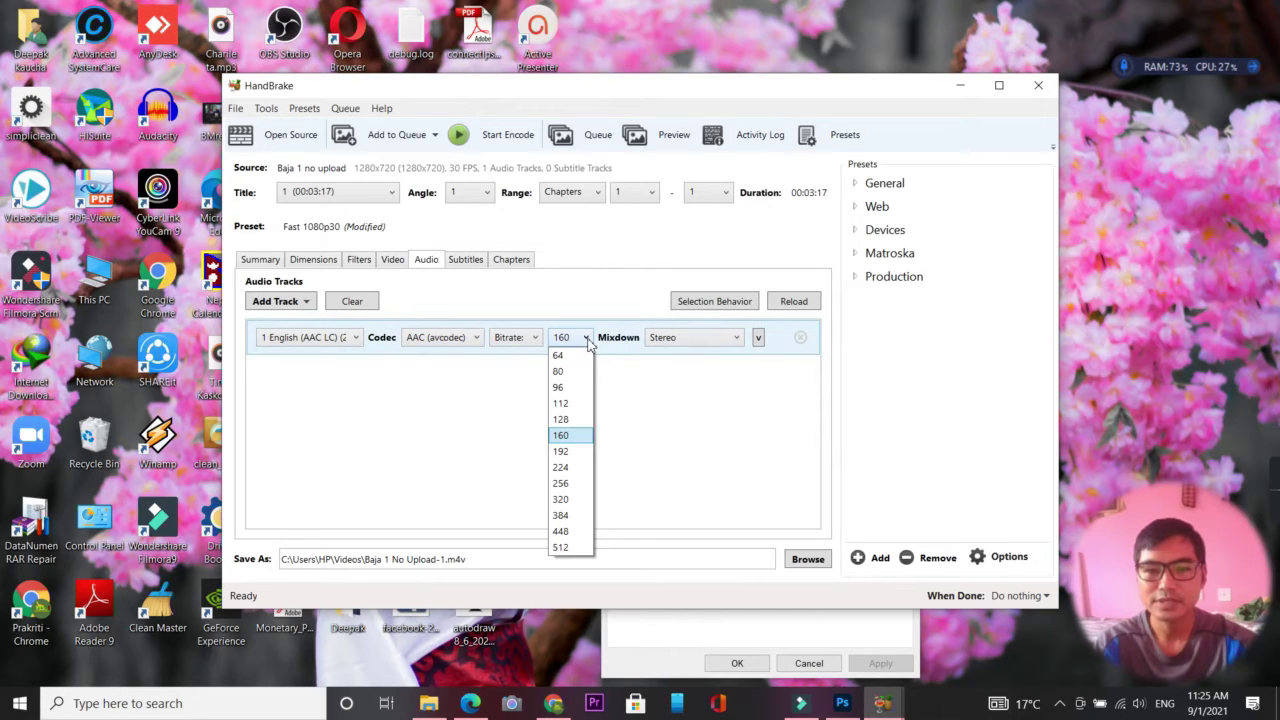
pyautogui.click(578, 436)
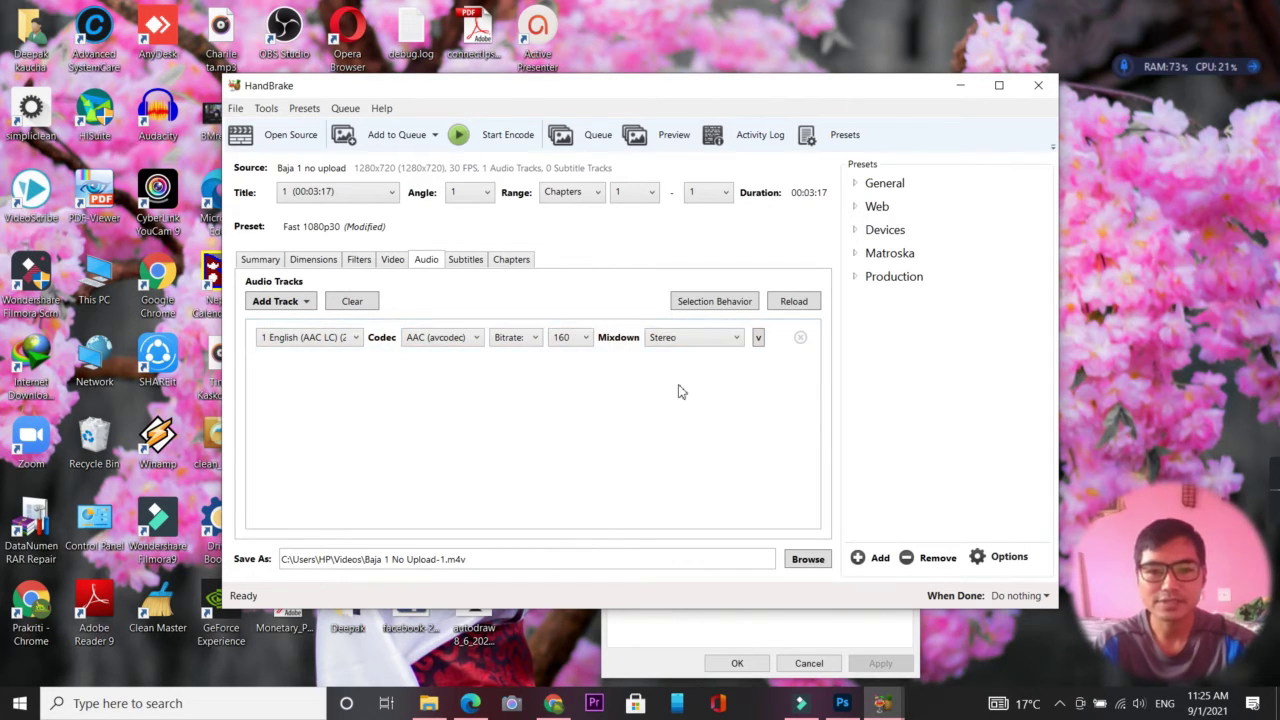
# - Review the subtitle tracks, the chapter markers and the summary with the output destination path
pyautogui.click(463, 261)
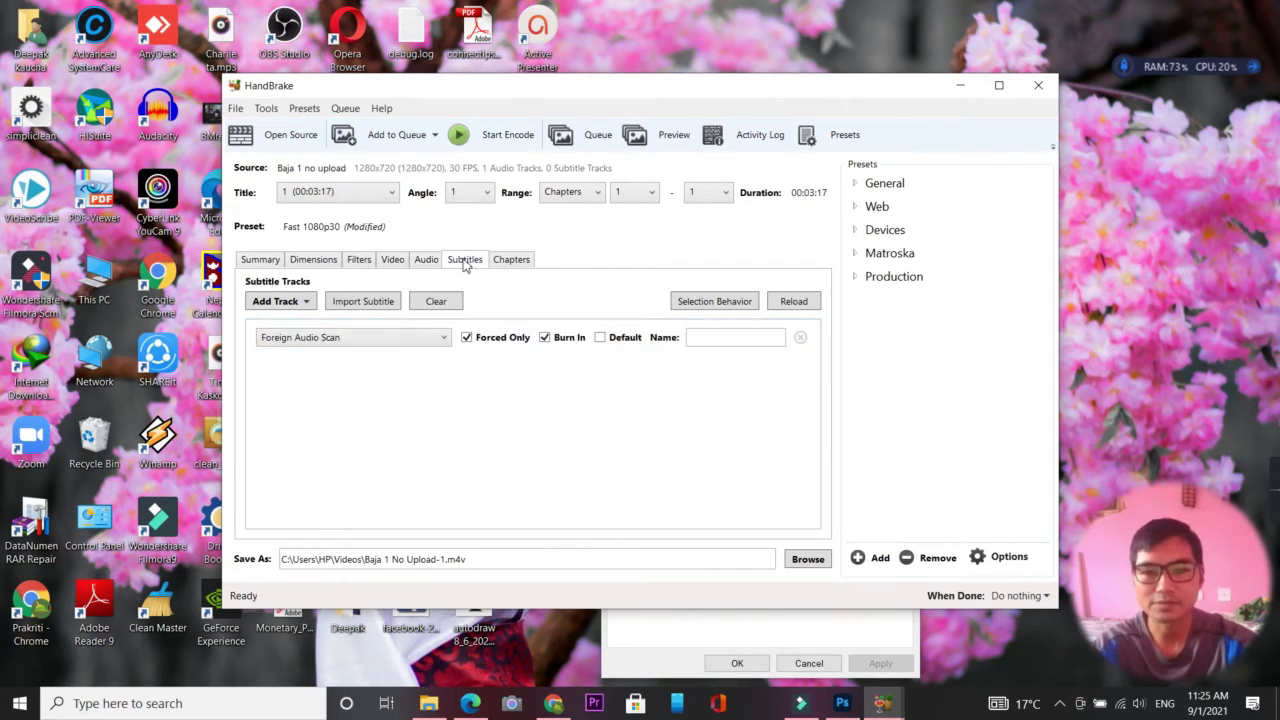
pyautogui.click(513, 266)
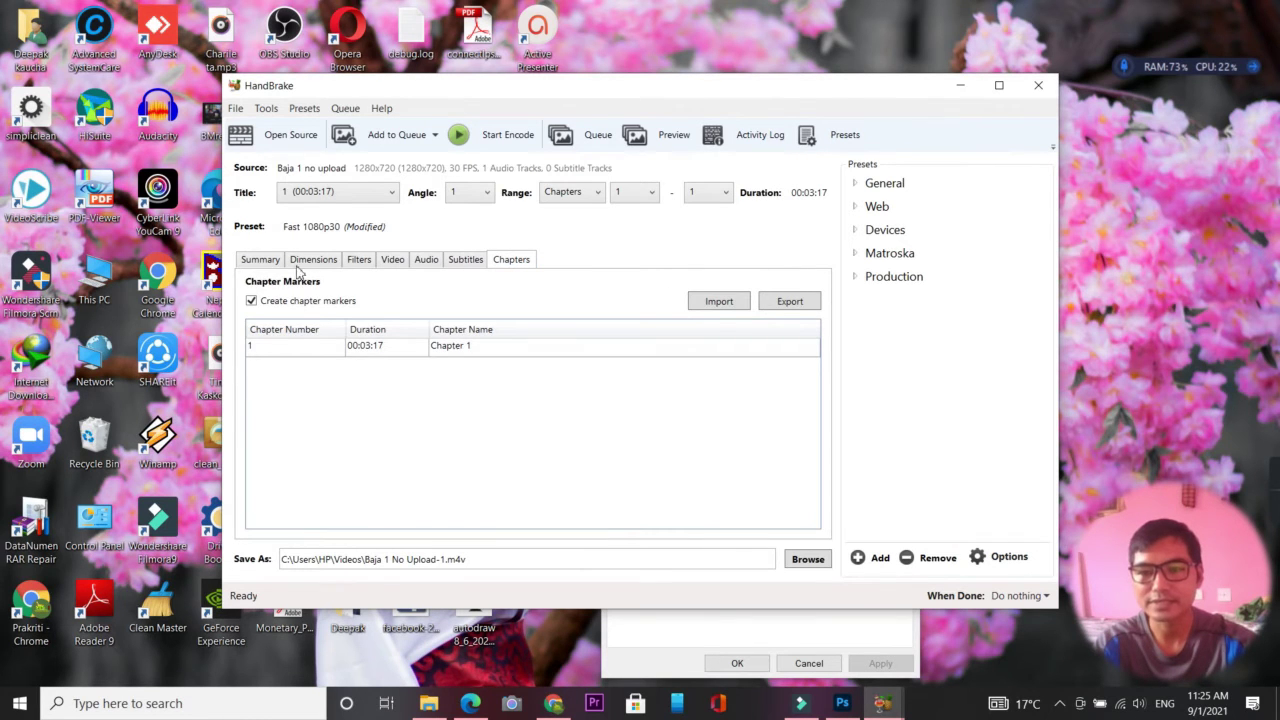
pyautogui.click(260, 262)
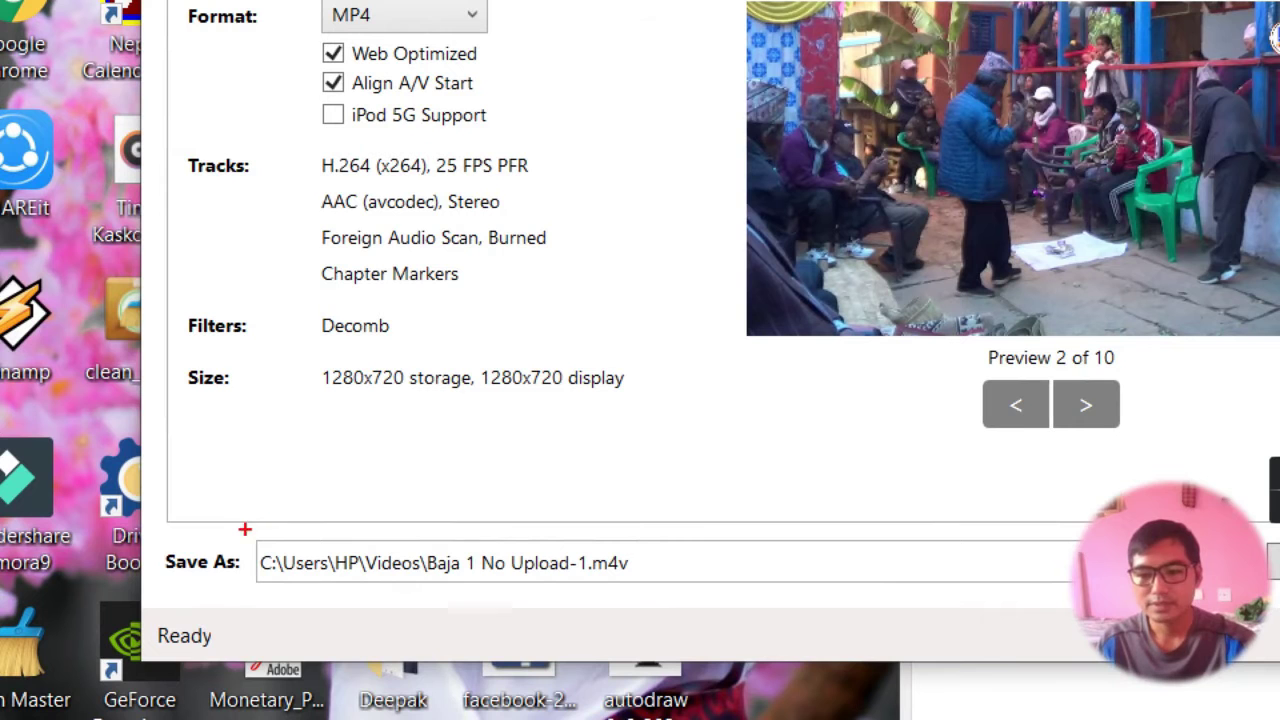
pyautogui.moveTo(244, 529)
pyautogui.mouseDown()
pyautogui.moveTo(680, 608)
pyautogui.moveTo(1082, 620)
pyautogui.mouseUp()
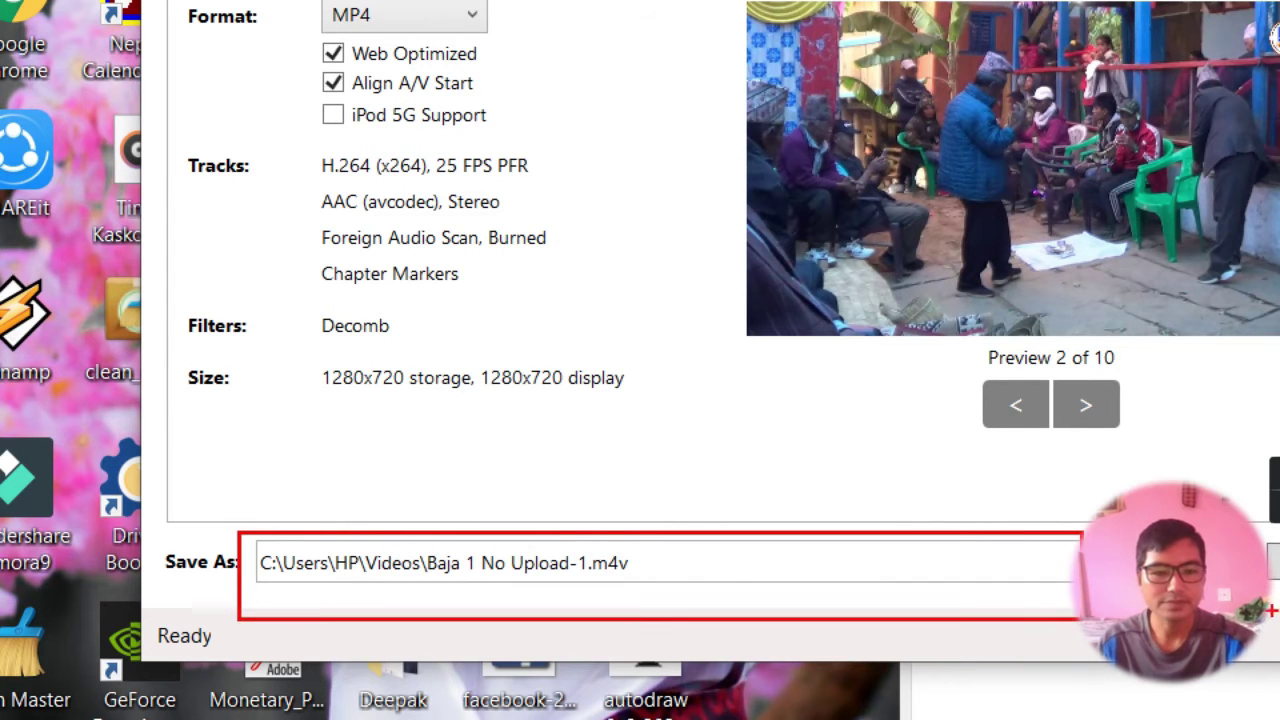
pyautogui.press('Escape')
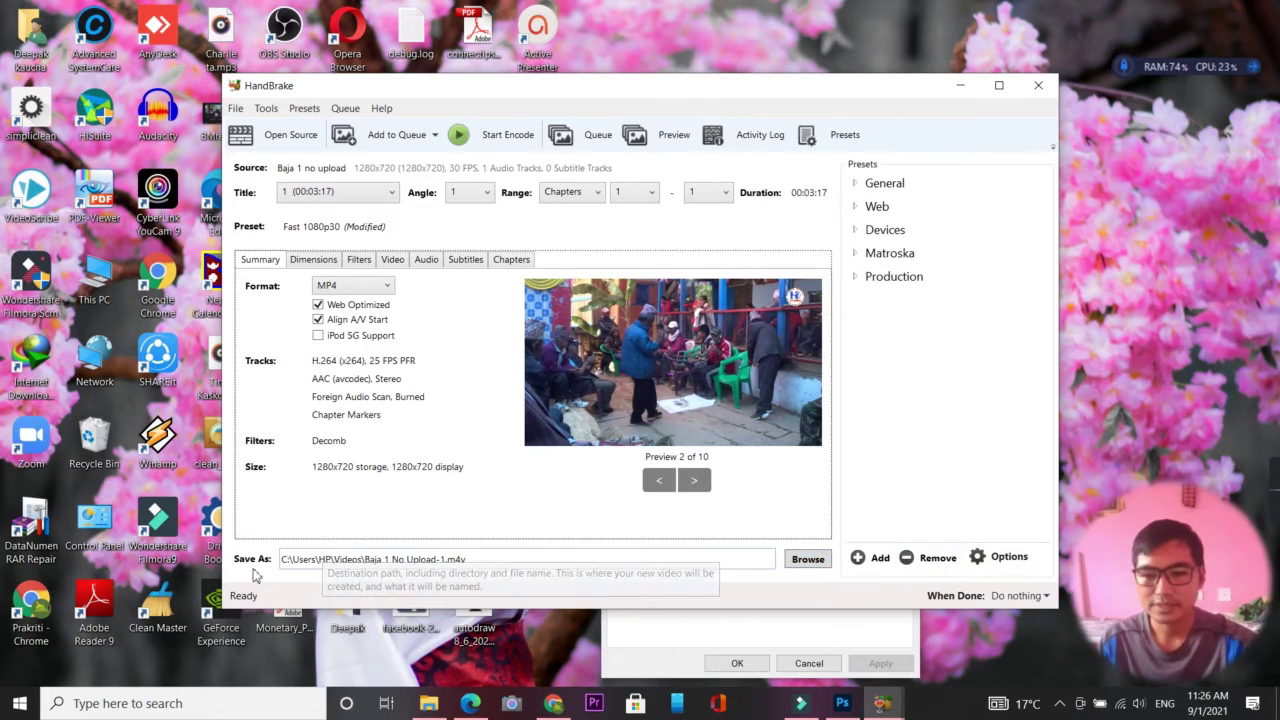
# - Browse to the Desktop for the output destination and create a new folder there named Compress
pyautogui.click(808, 559)
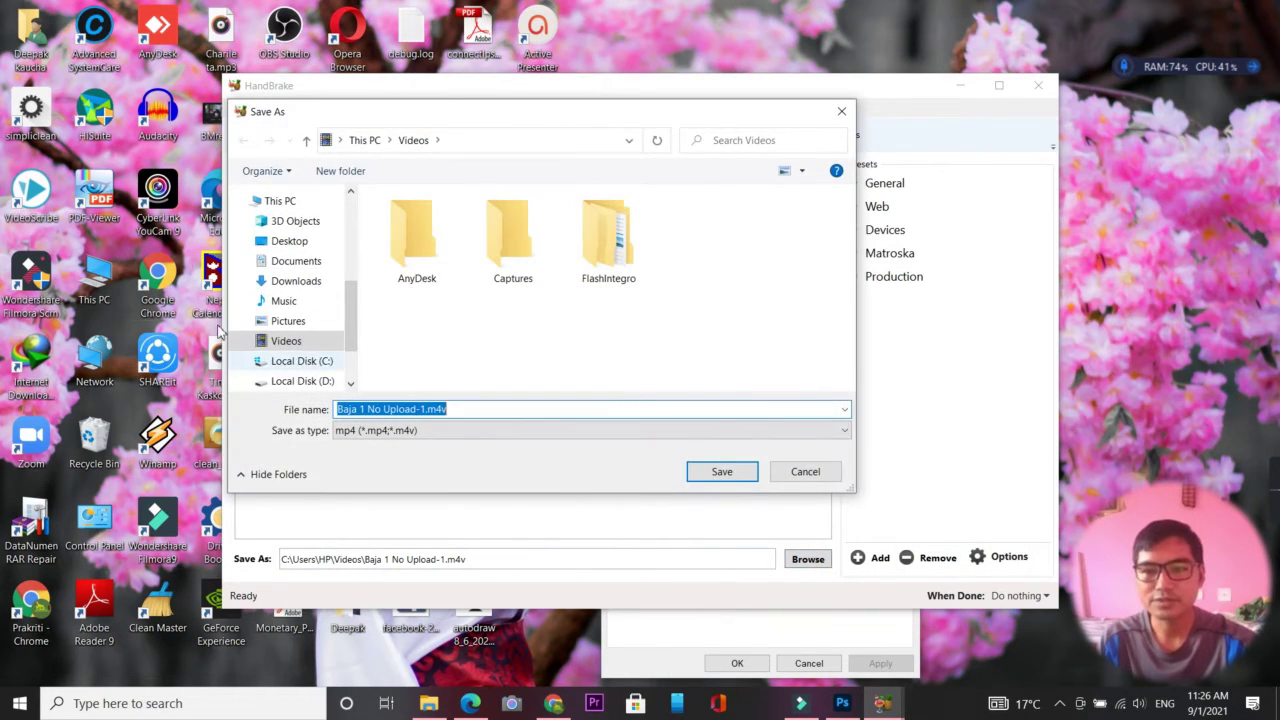
pyautogui.click(287, 241)
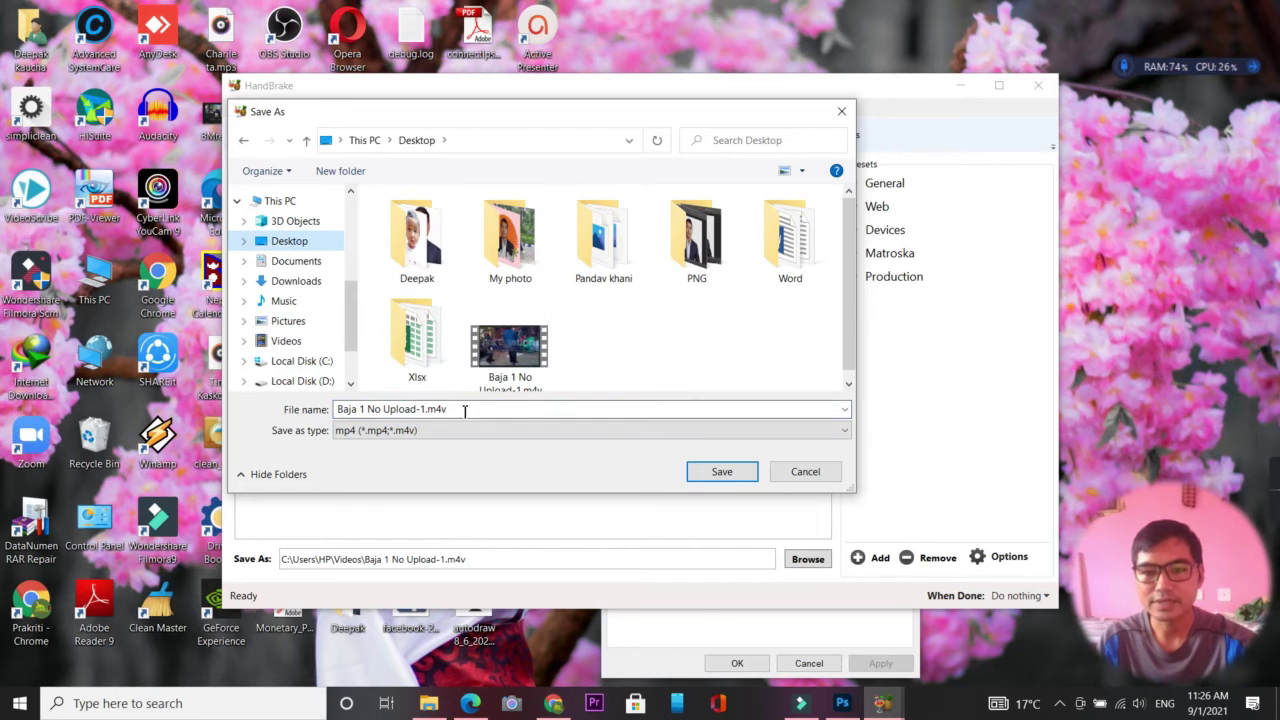
pyautogui.click(603, 354)
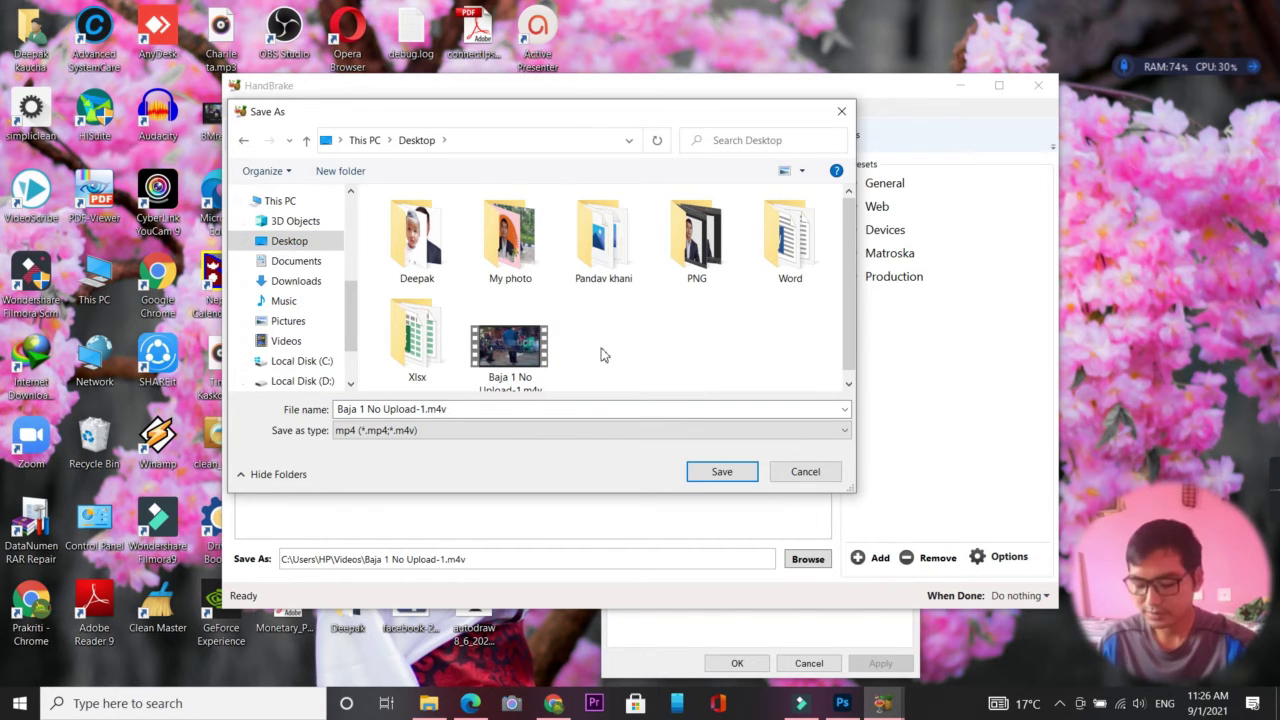
pyautogui.hotkey('ctrl', 'shift', 'n')
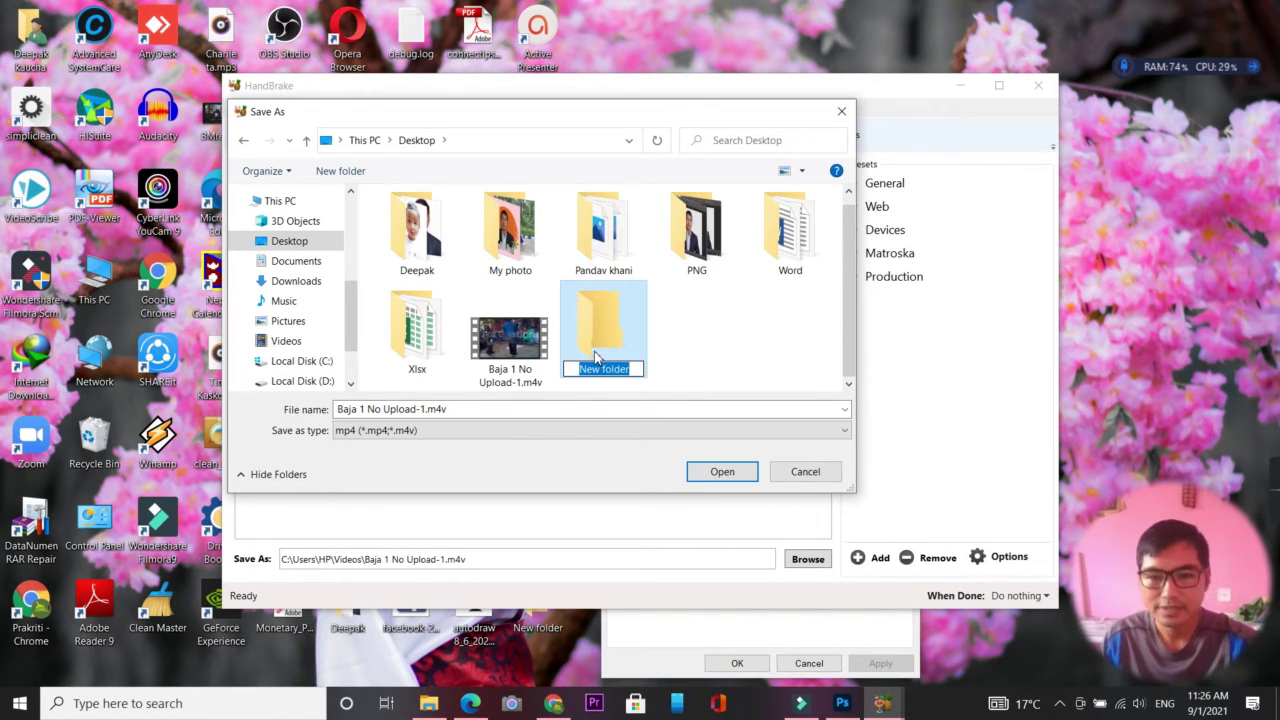
pyautogui.write('Compress')
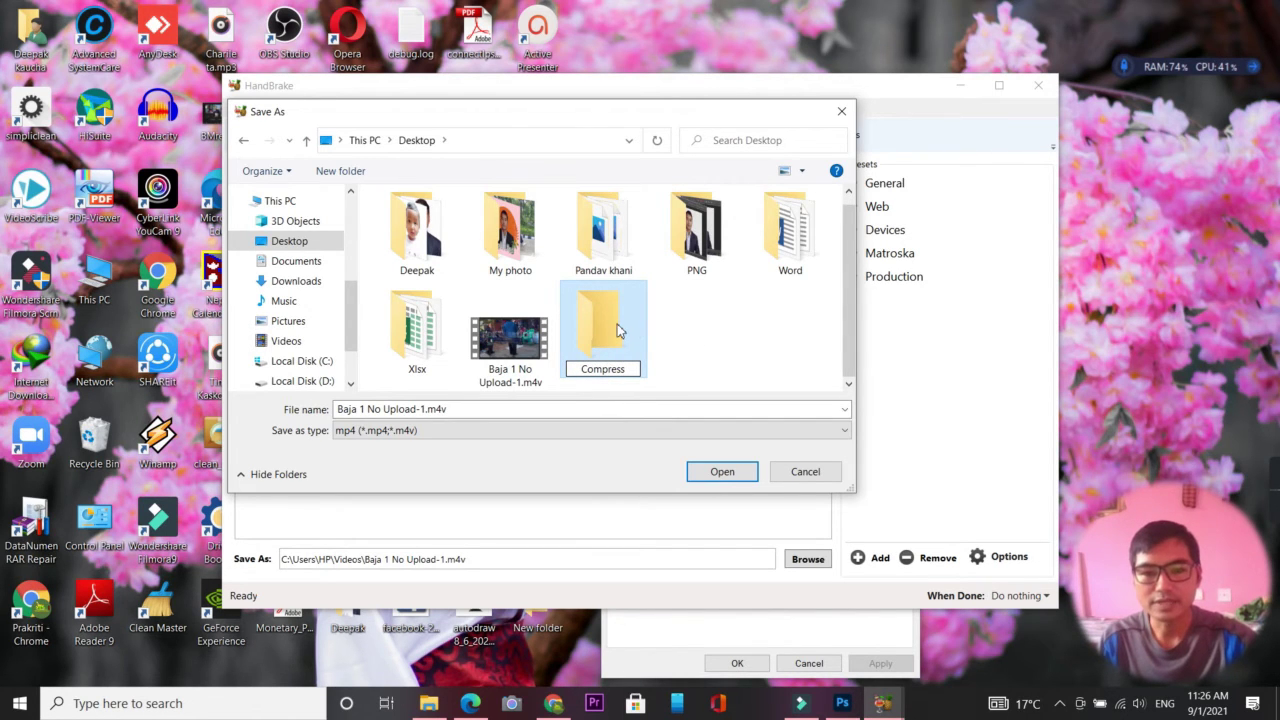
pyautogui.press('Return')
# - Set the Compress folder as the destination of Baja 1 No Upload-1.m4v and start the encode
pyautogui.click(708, 477)
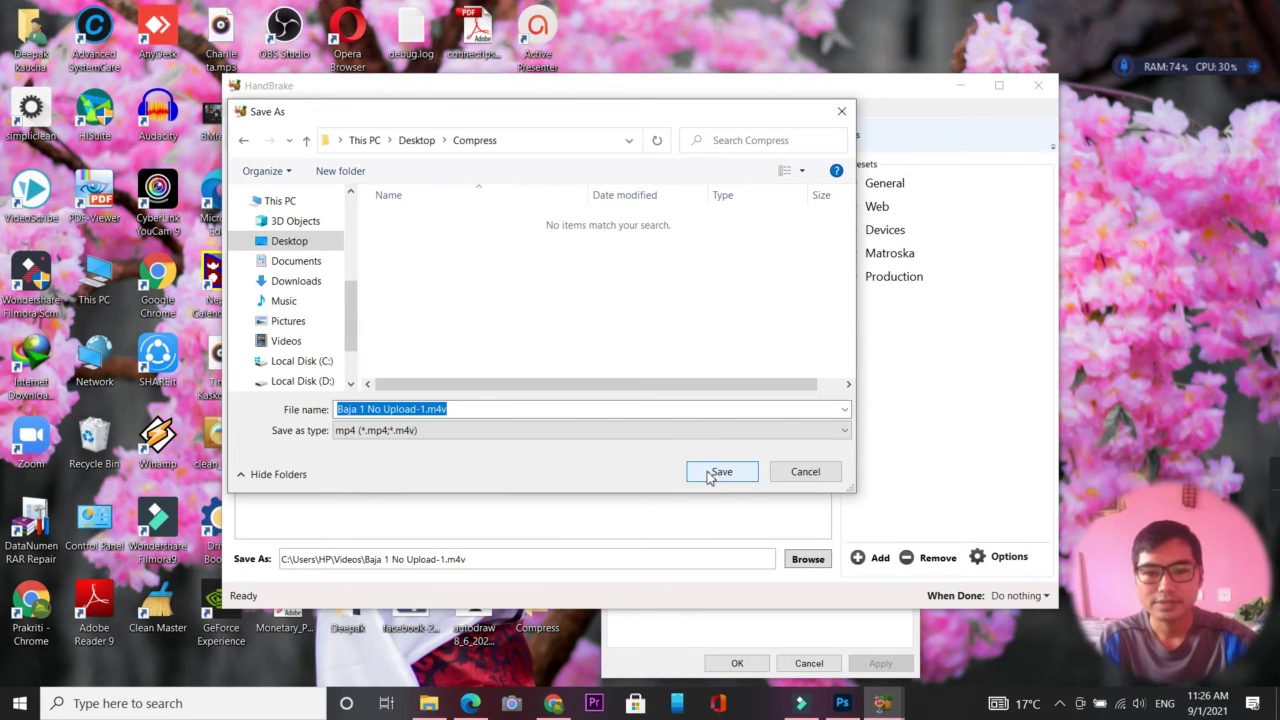
pyautogui.click(724, 472)
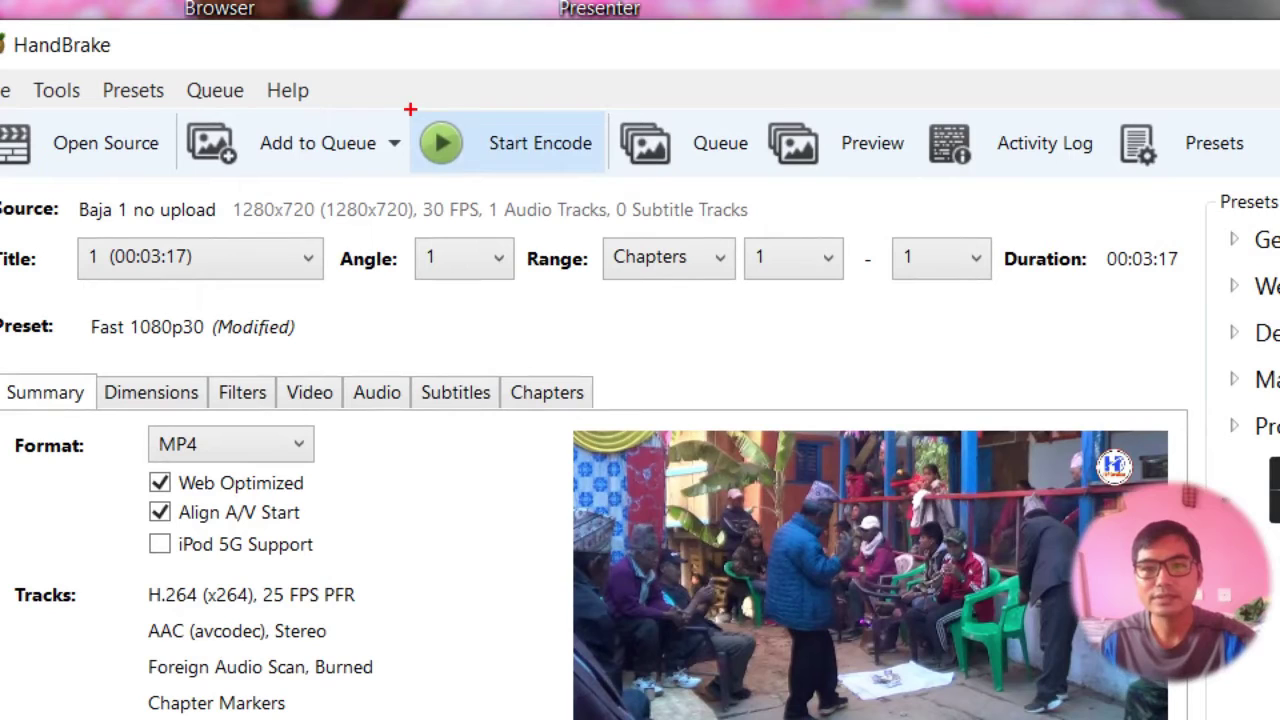
pyautogui.moveTo(441, 116); pyautogui.dragTo(559, 155)
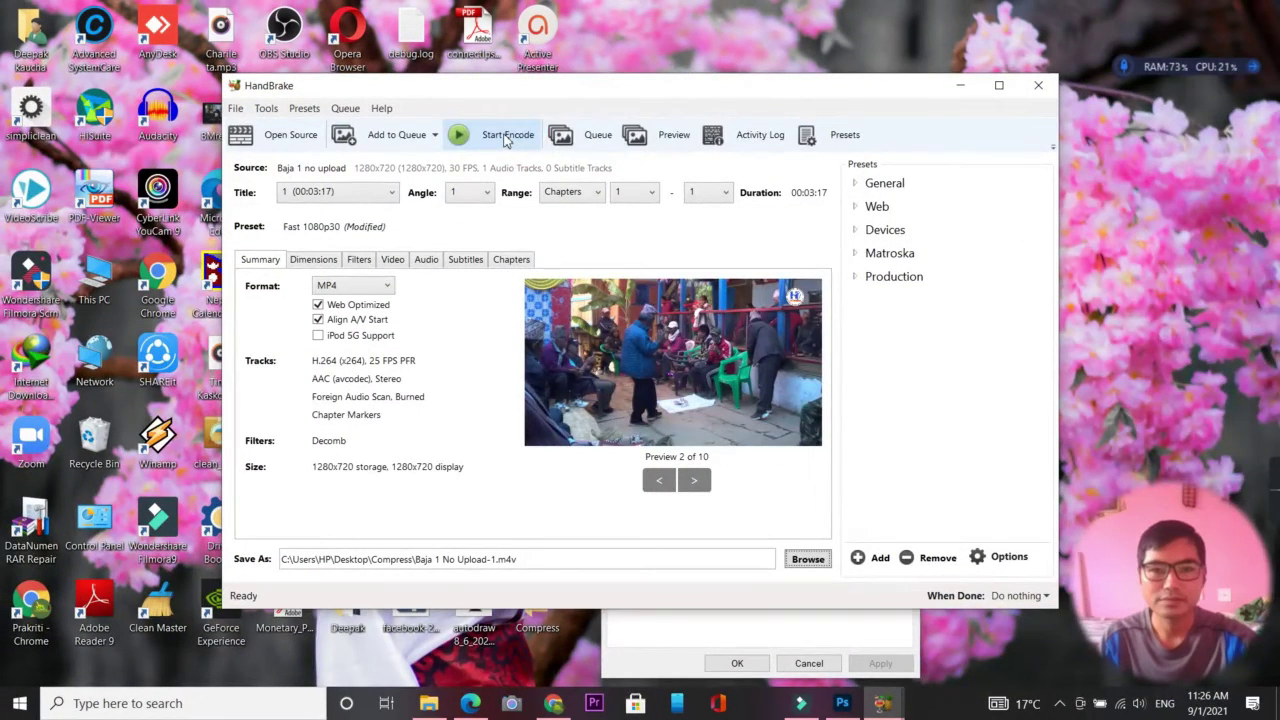
pyautogui.click(505, 137)
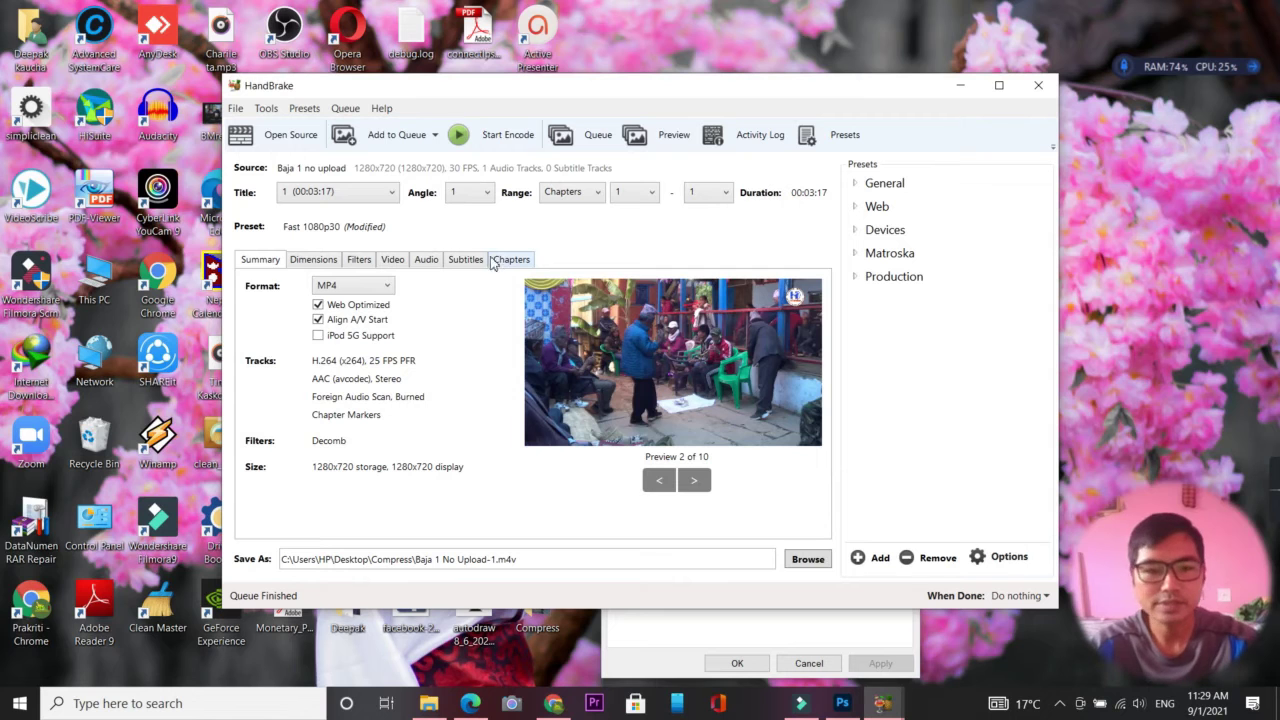
# - Minimize HandBrake, move the source video's properties window aside and open the Compress folder on the desktop
pyautogui.click(960, 86)
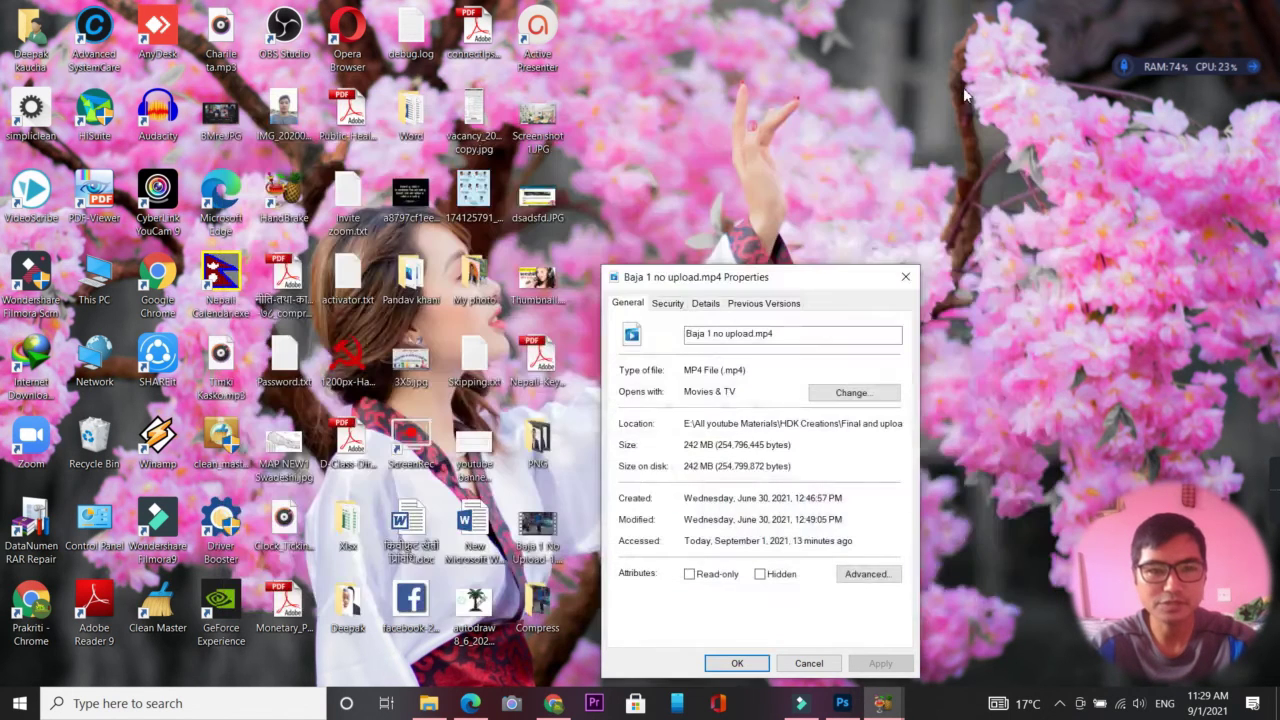
pyautogui.moveTo(806, 279); pyautogui.dragTo(995, 147)
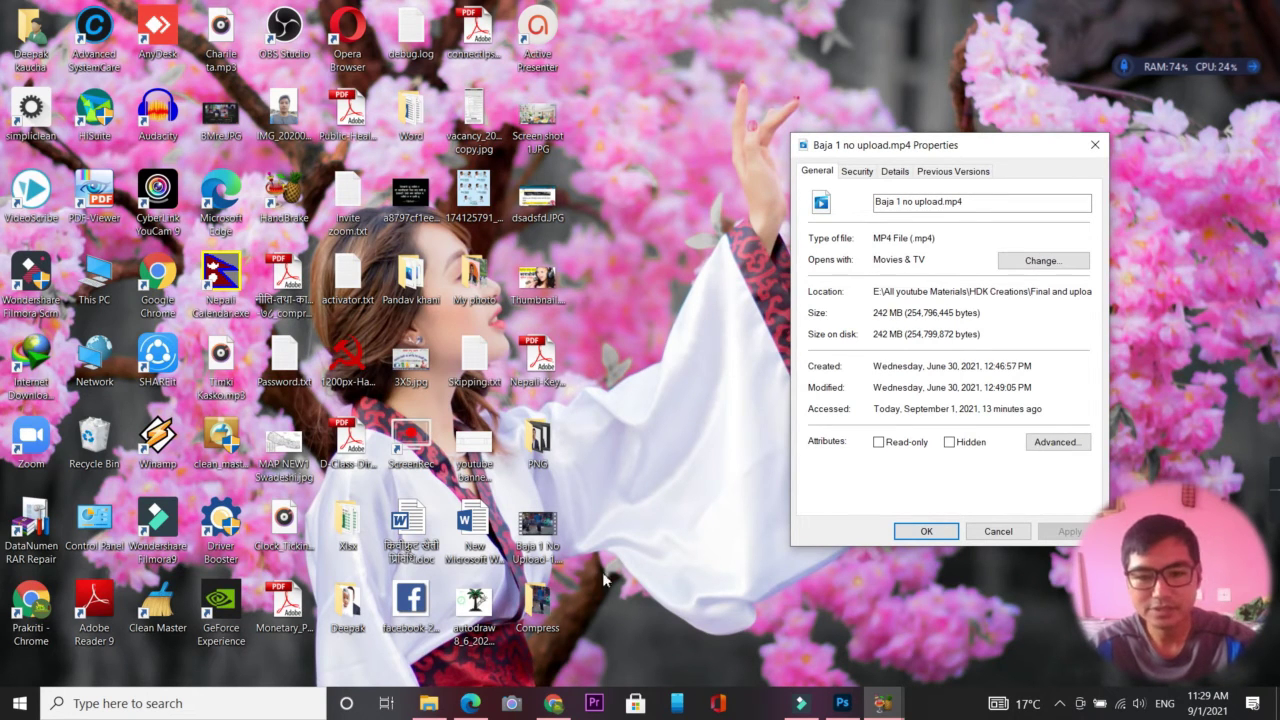
pyautogui.click(553, 607)
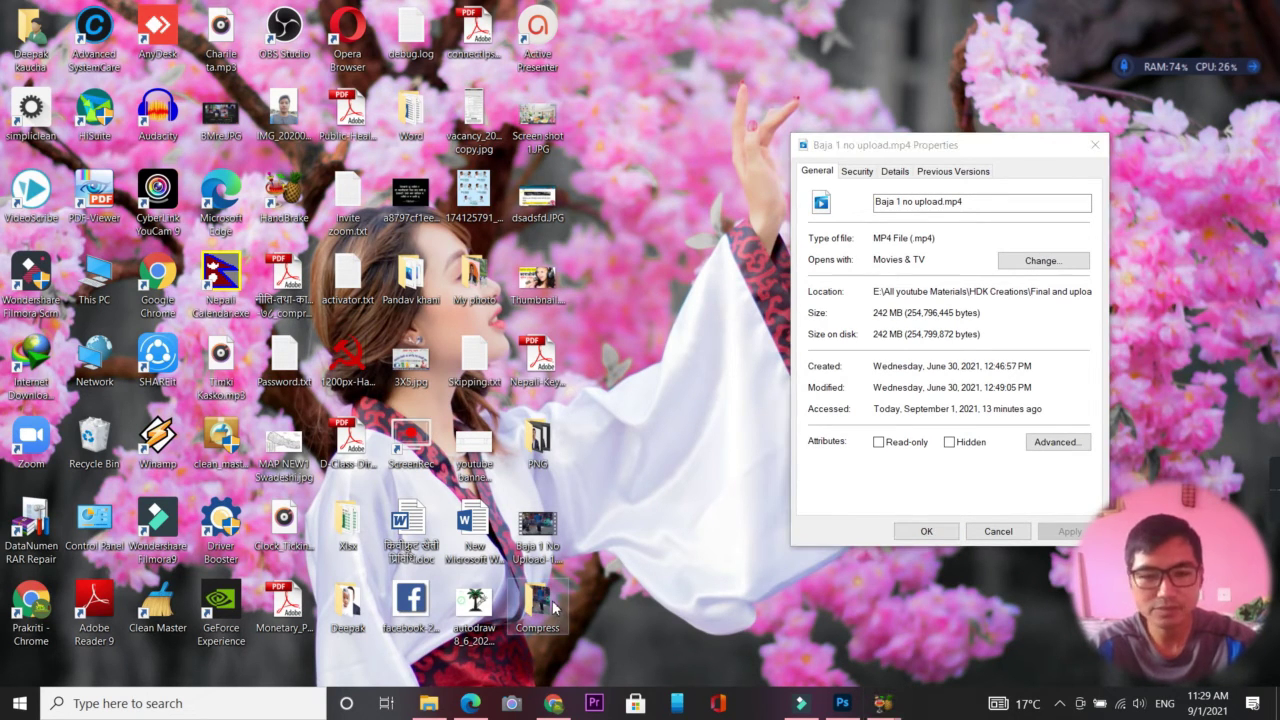
pyautogui.doubleClick(553, 607)
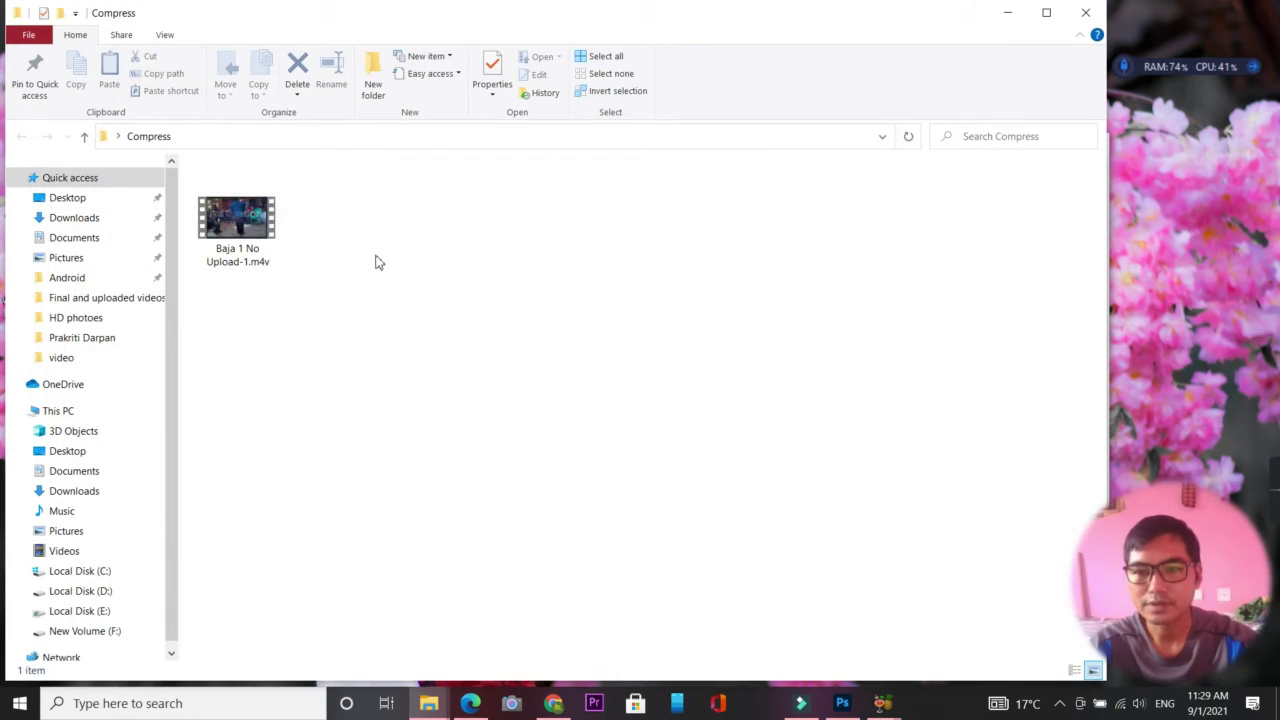
# - Examine the file size of the compressed Baja 1 No Upload-1.m4v in its file properties, and close them
pyautogui.rightClick(251, 229)
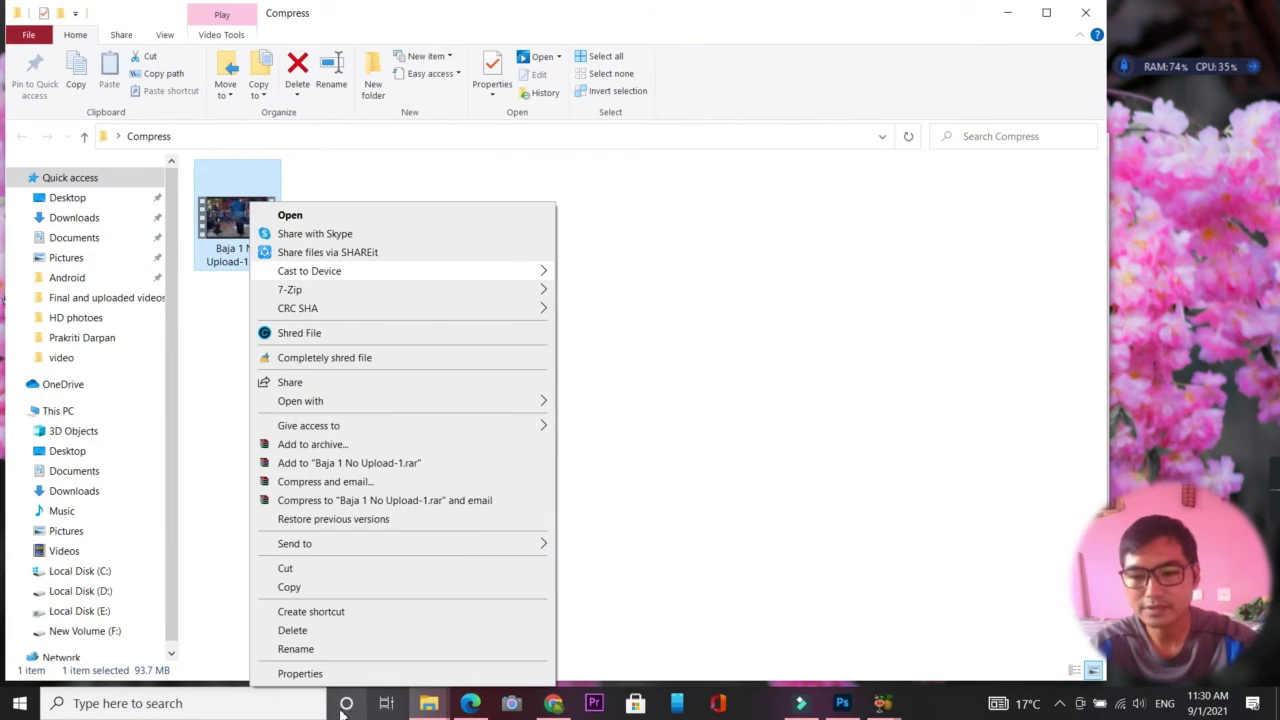
pyautogui.click(298, 673)
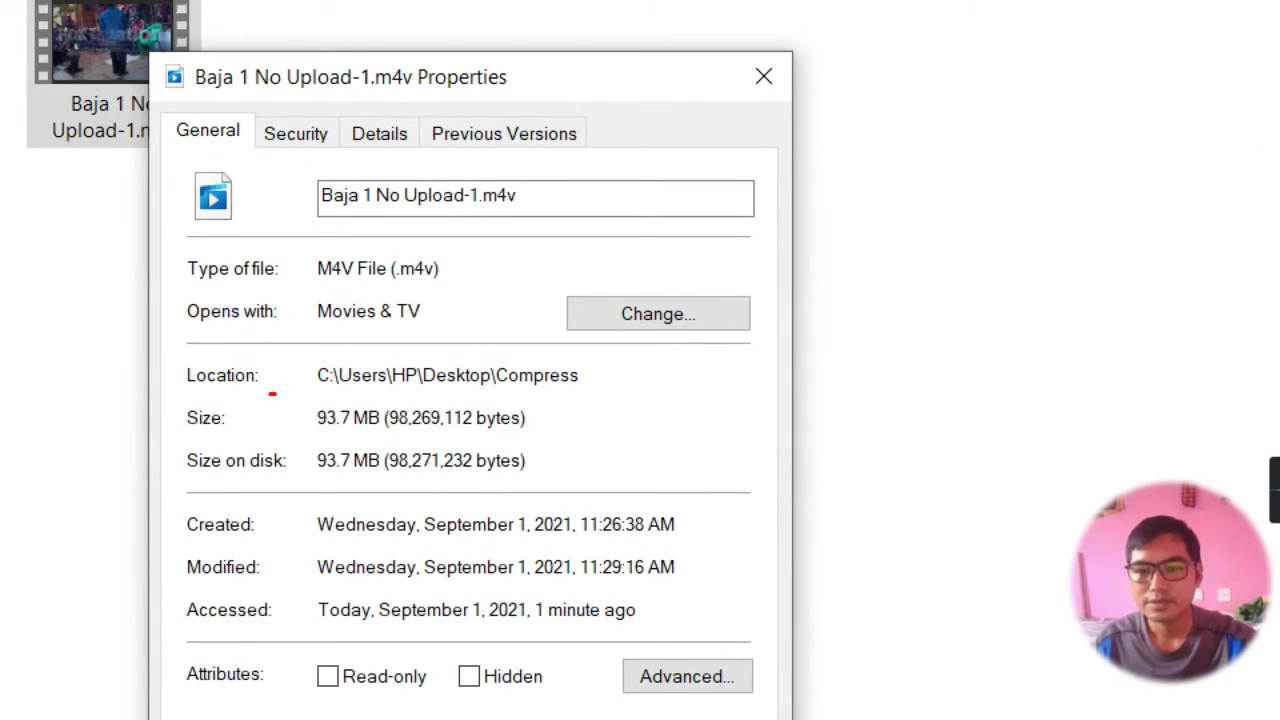
pyautogui.moveTo(272, 393)
pyautogui.mouseDown()
pyautogui.moveTo(591, 425)
pyautogui.moveTo(573, 465)
pyautogui.moveTo(343, 499)
pyautogui.moveTo(248, 462)
pyautogui.moveTo(244, 337)
pyautogui.moveTo(328, 345)
pyautogui.moveTo(348, 405)
pyautogui.mouseUp()
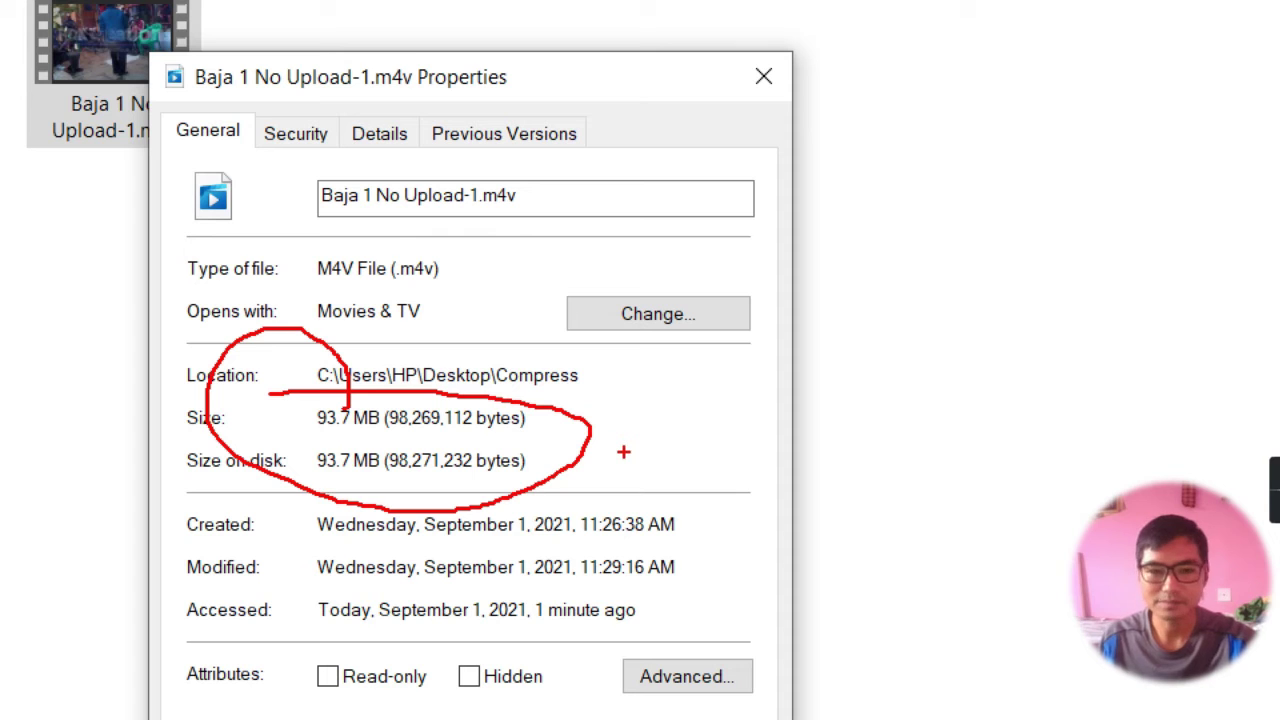
pyautogui.press('Escape')
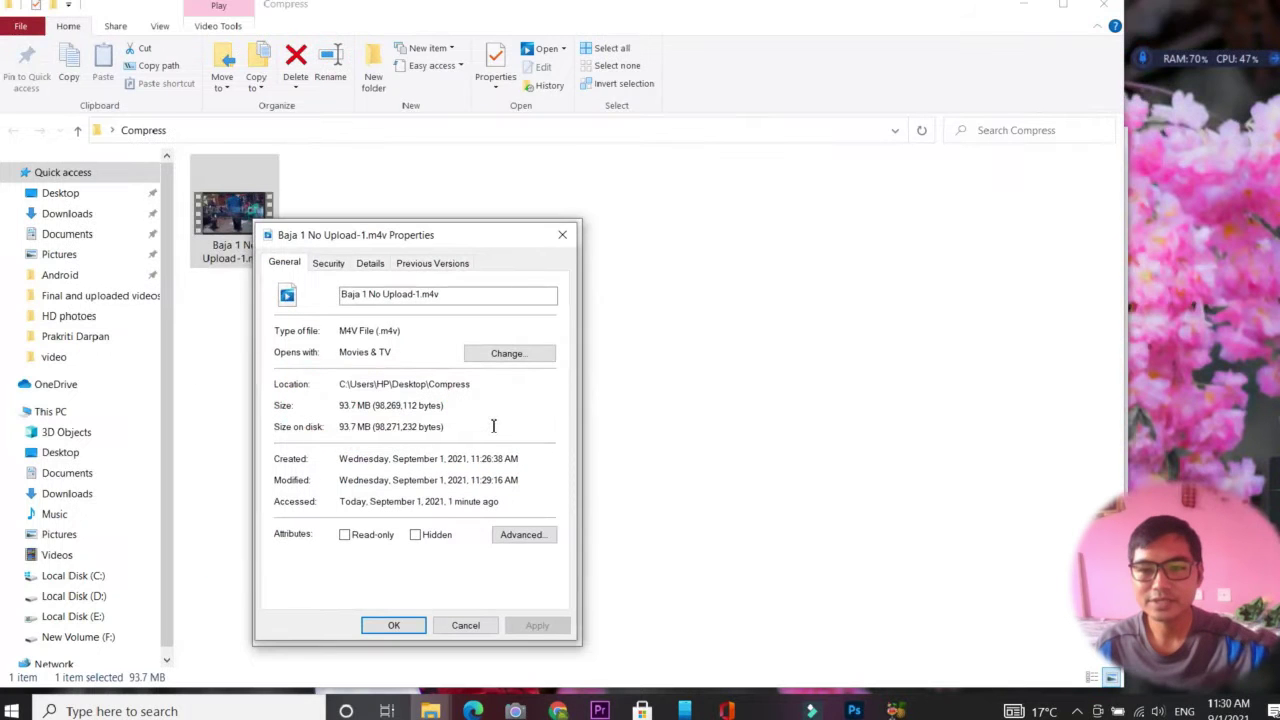
pyautogui.click(564, 242)
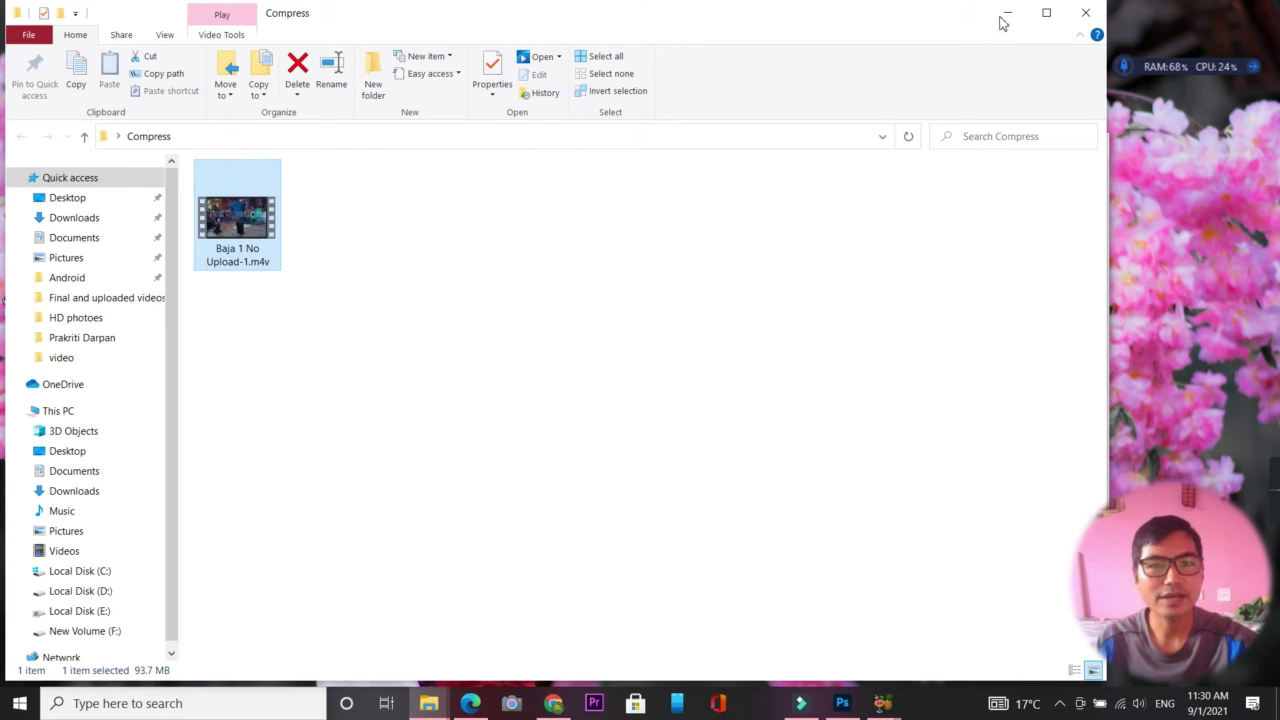
# - Switch back to the HandBrake main window
pyautogui.moveTo(882, 703)
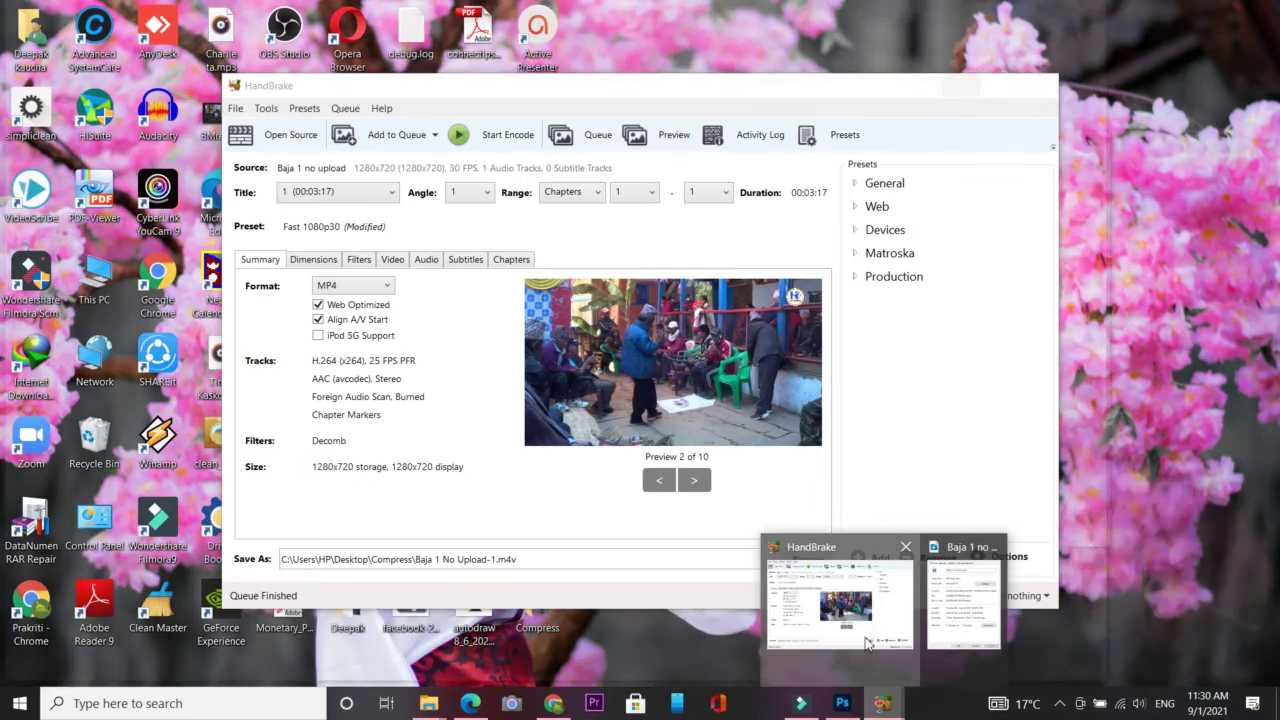
pyautogui.click(867, 645)
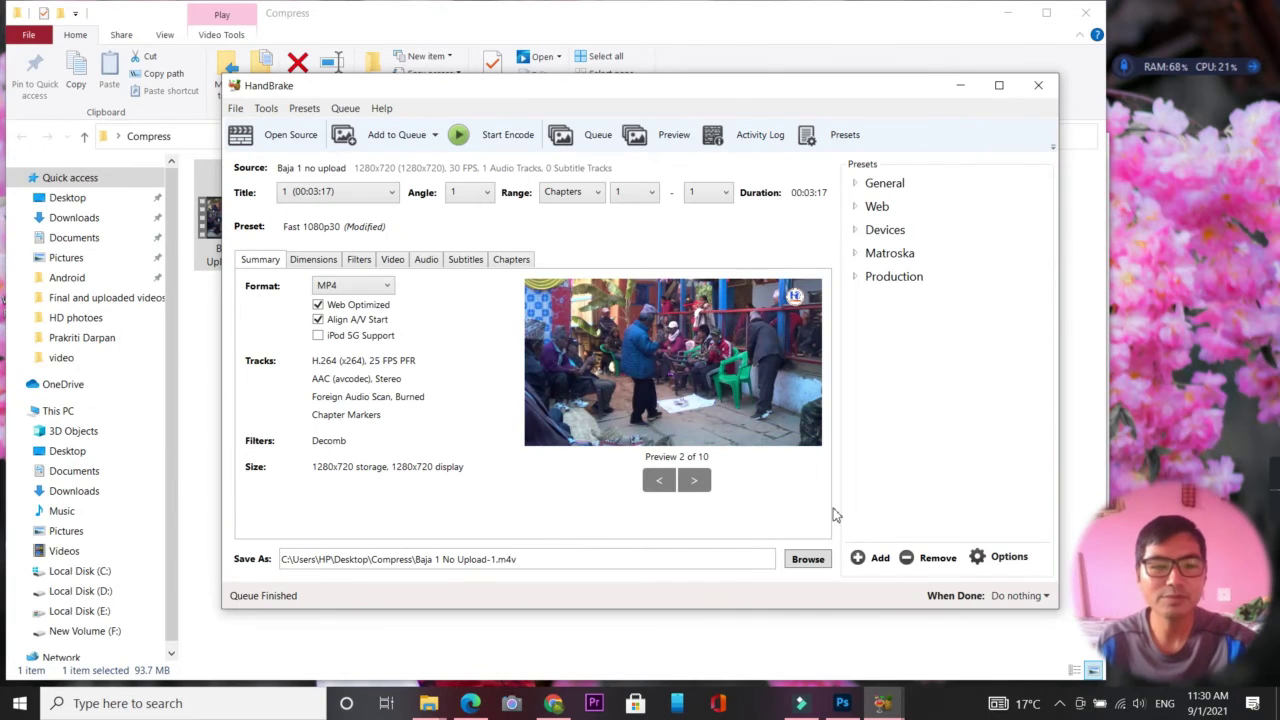